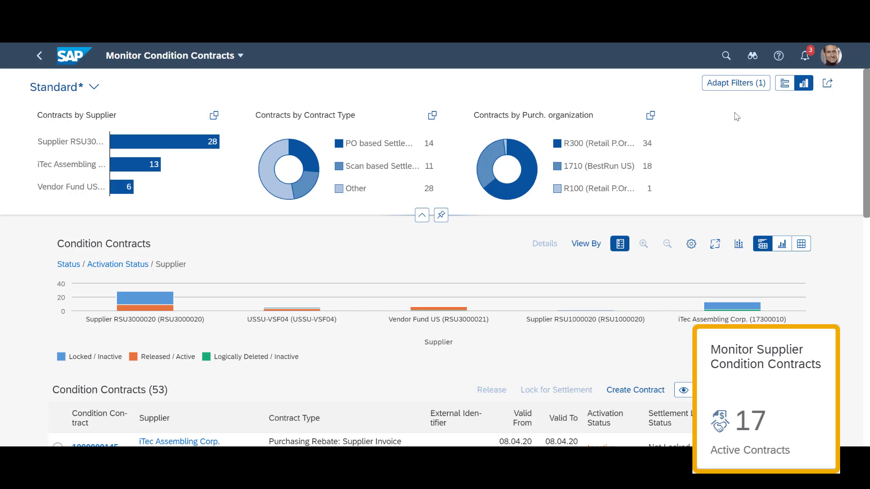
Step: Create a new 0PI3 Purchasing Rebate: Supplier Invc, Goods contract for supplier 17300010
scroll(737, 117, "down", 3)
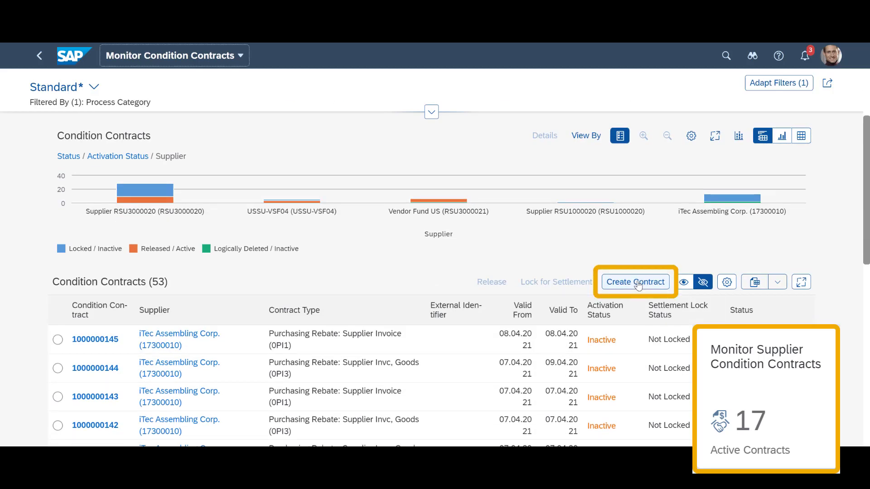
left_click(637, 283)
left_click_drag(526, 178, 528, 277)
left_click(406, 326)
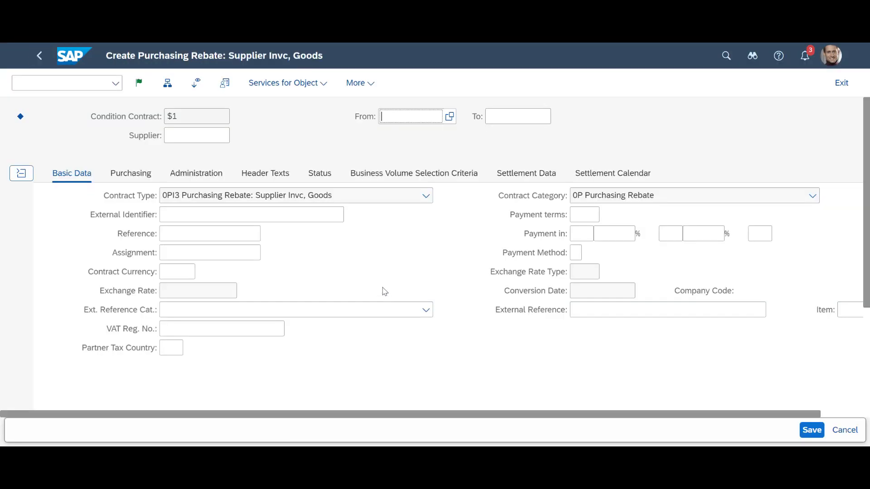
type("173000")
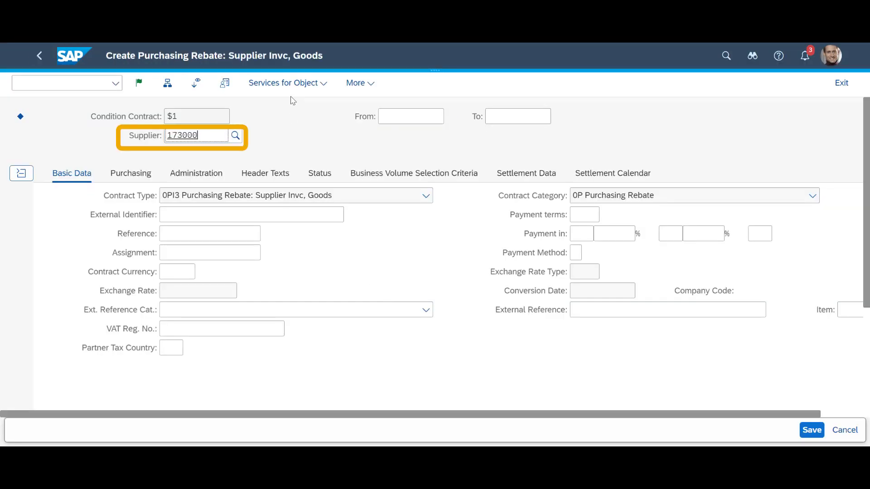
type("10")
key("Tab")
Step: Set the contract validity from 28.12.2021 to 31.12.2021
left_click(394, 117)
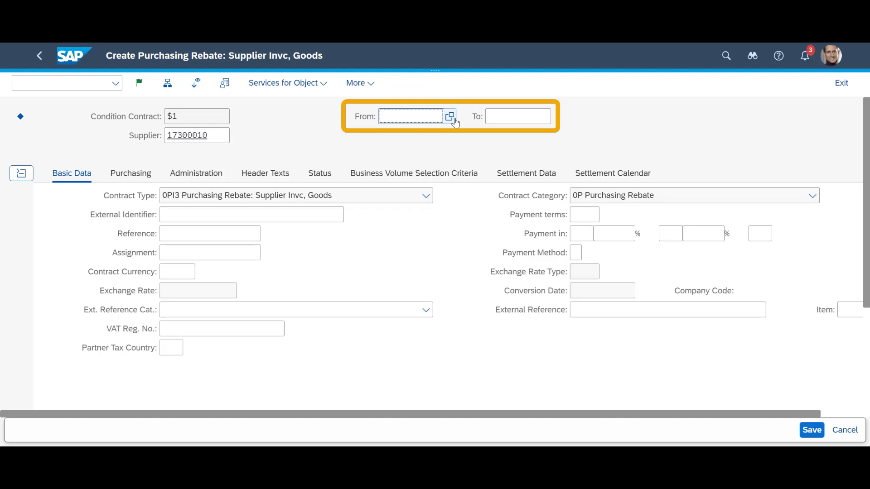
left_click(454, 121)
left_click(360, 359)
left_click(534, 398)
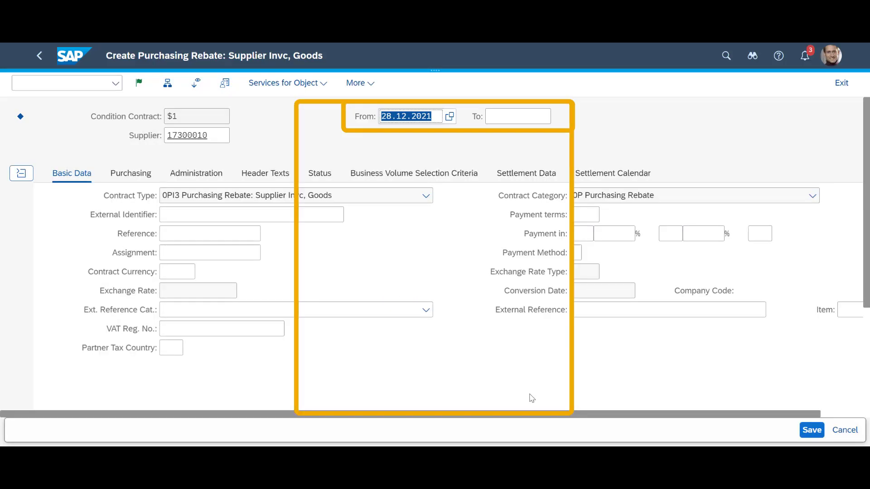
left_click(544, 116)
left_click(556, 117)
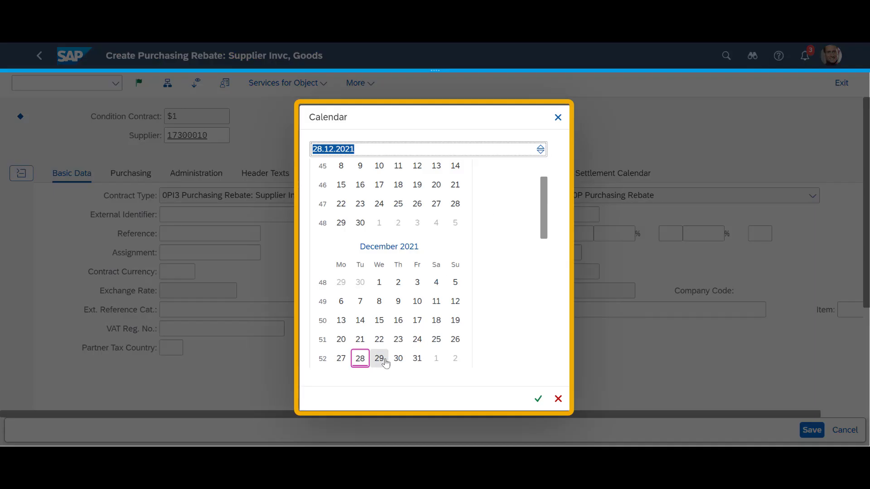
left_click(418, 359)
left_click(538, 399)
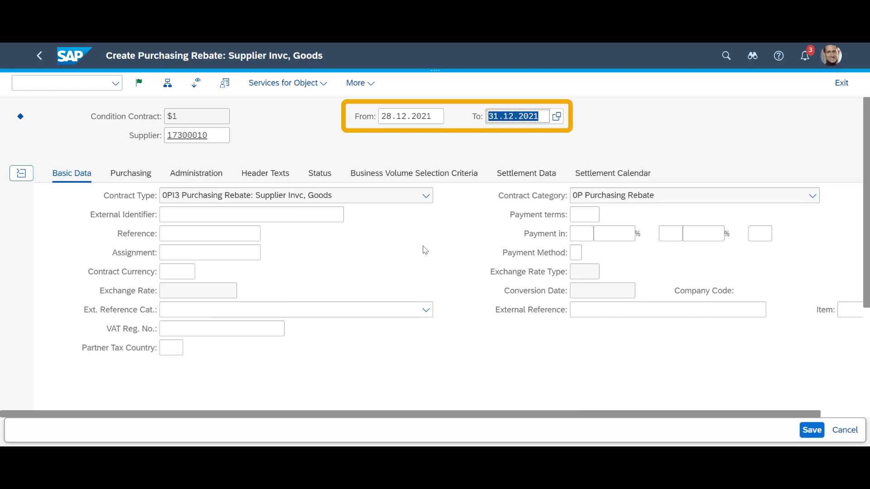
scroll(425, 250, "down", 3)
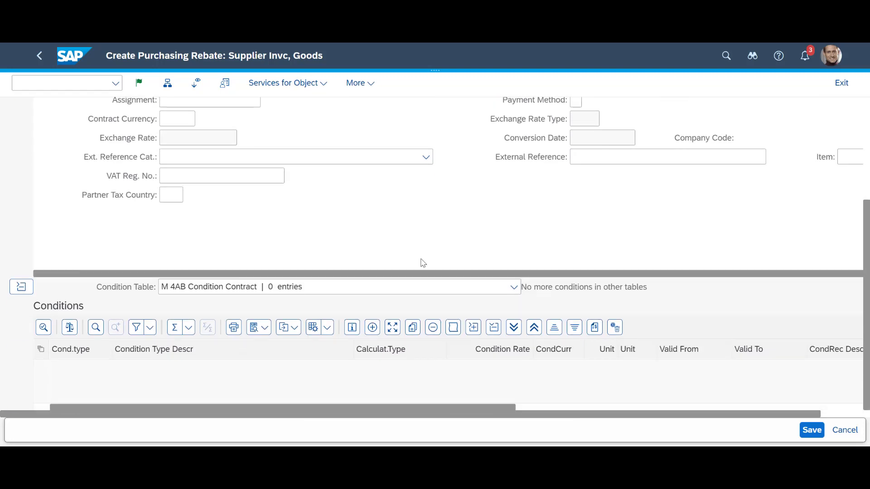
Step: Add an REA1 Rebate Accruals condition at 2 percent with a value-based base scale
left_click(372, 328)
left_click(116, 367)
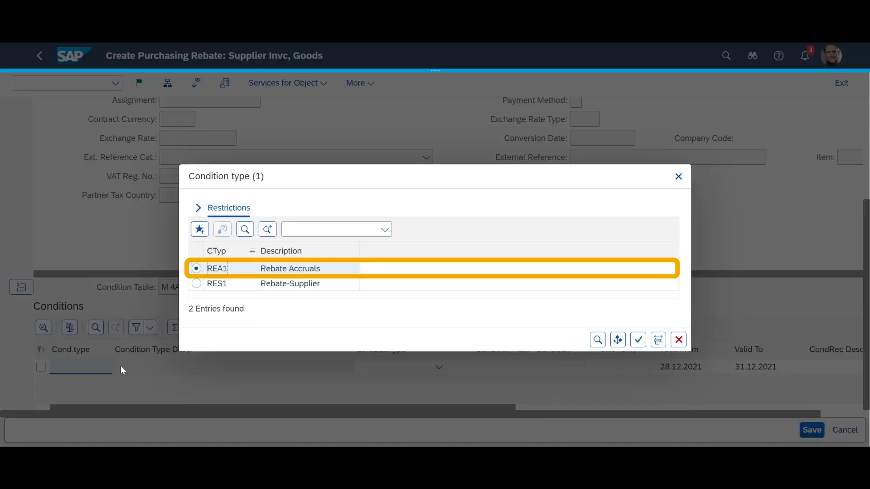
left_click(638, 340)
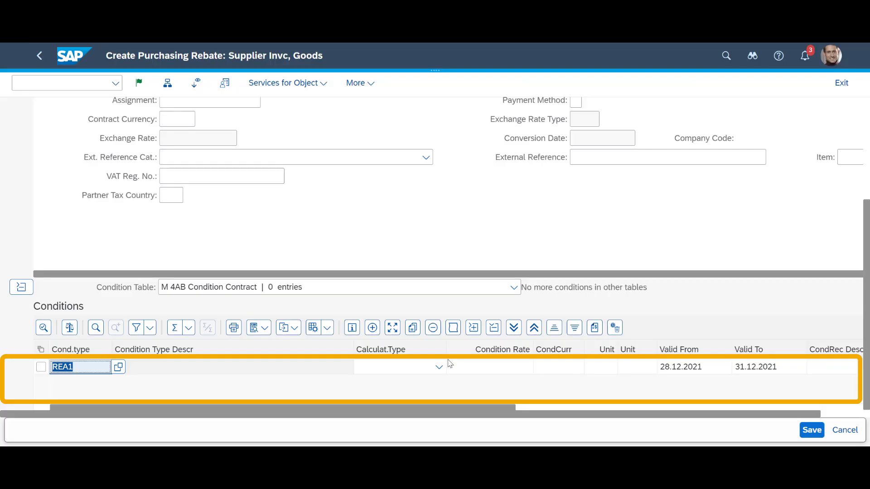
left_click(439, 367)
left_click(376, 272)
left_click(528, 367)
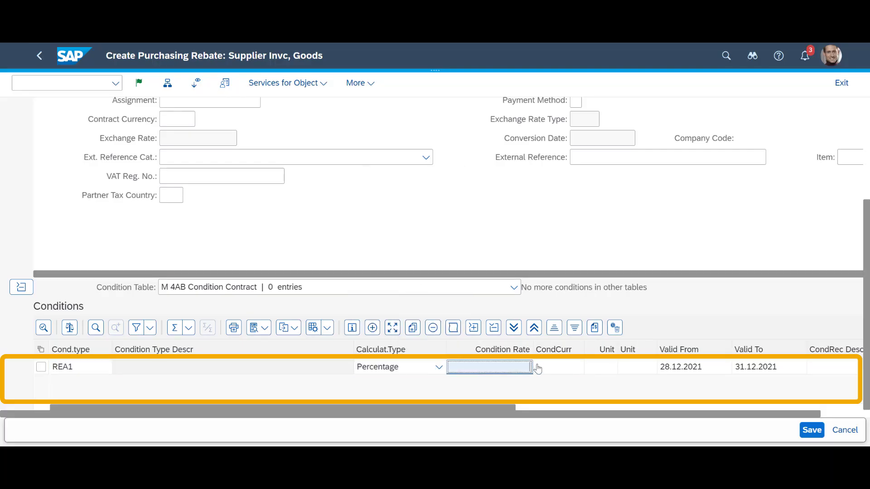
type("2")
key("Tab")
key("Tab")
key("Tab")
key("Tab")
key("Tab")
key("Tab")
key("Tab")
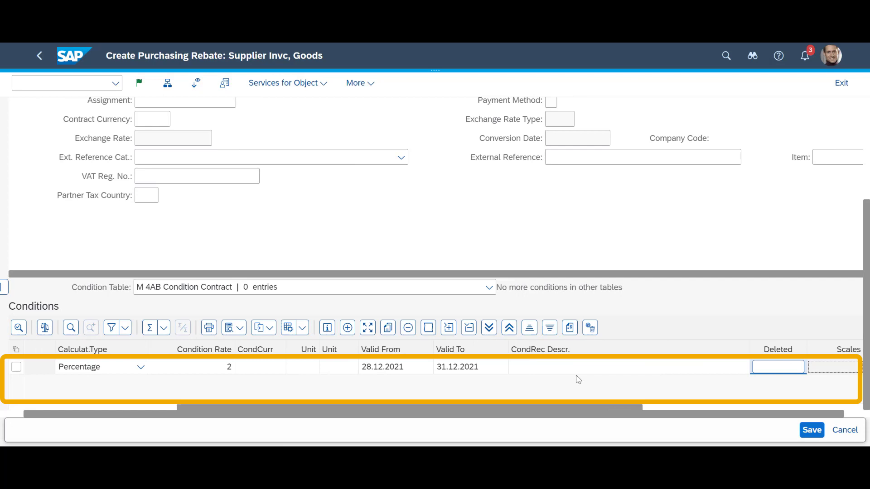
key("Tab")
key("Tab")
key("Tab")
key("Tab")
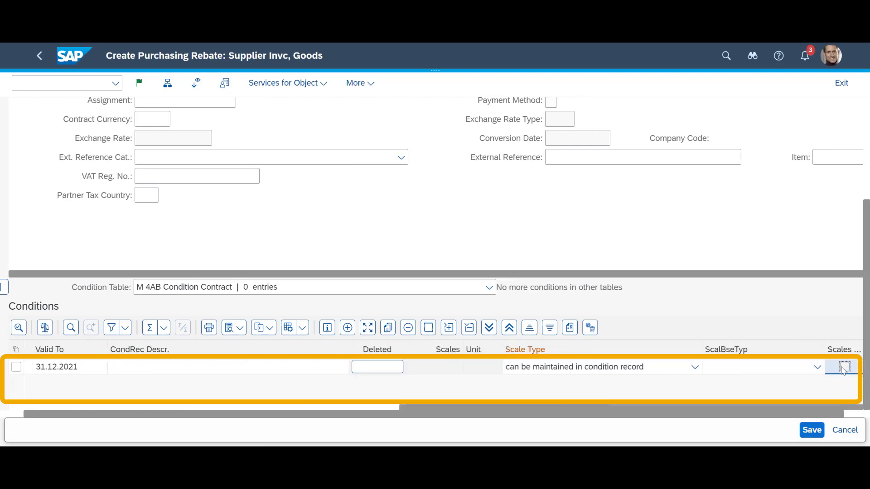
left_click(817, 367)
left_click(750, 258)
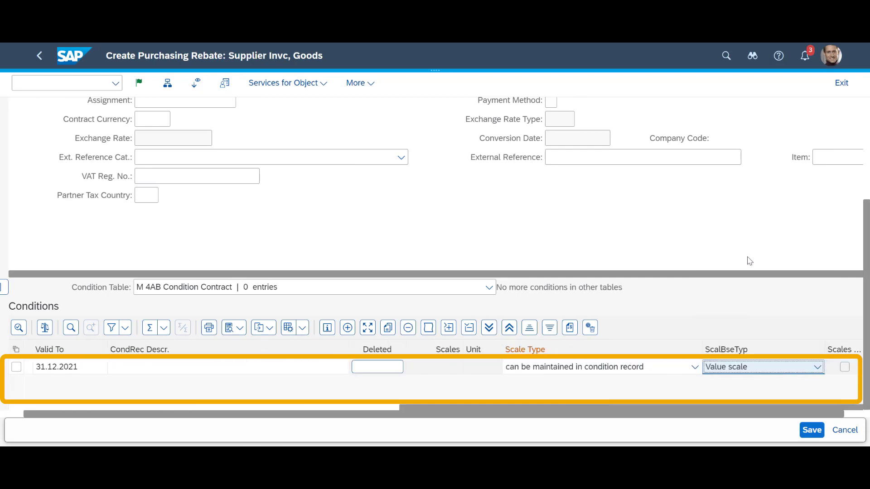
left_click(694, 367)
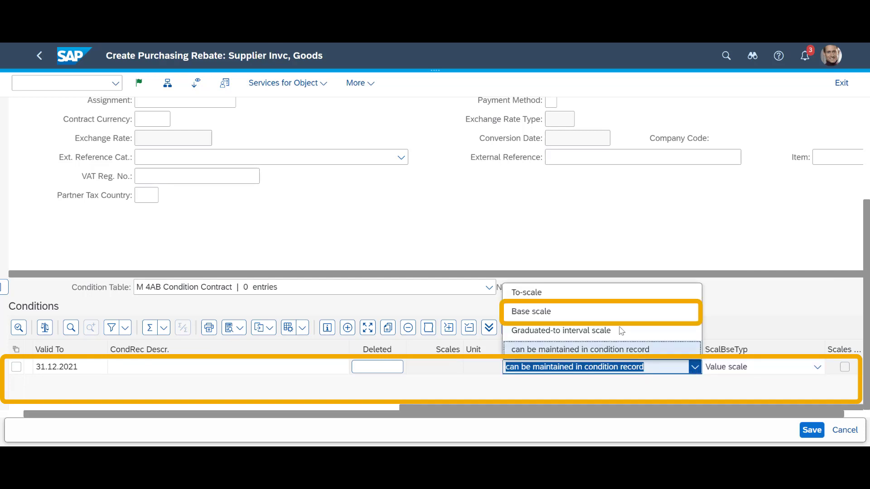
left_click(553, 313)
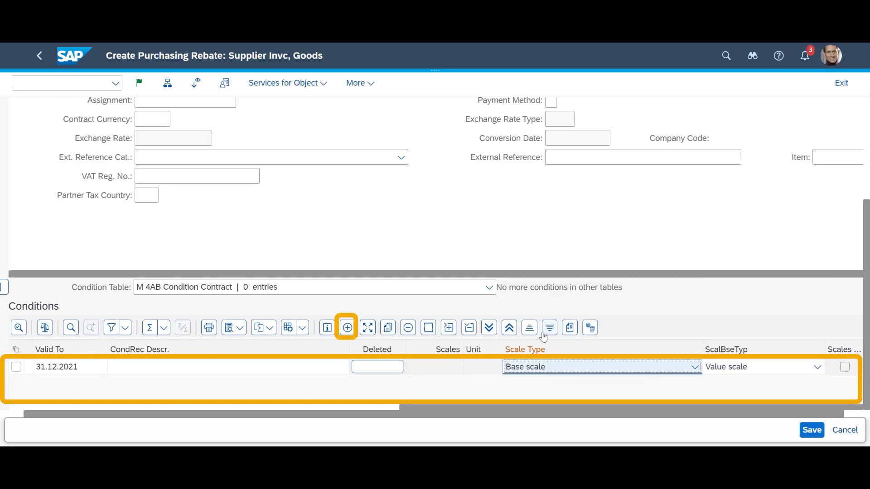
Step: Add an RES1 Rebate-Supplier condition at 2 percent with a value-based base scale
left_click(348, 328)
left_click_drag(414, 412, 41, 408)
left_click(68, 381)
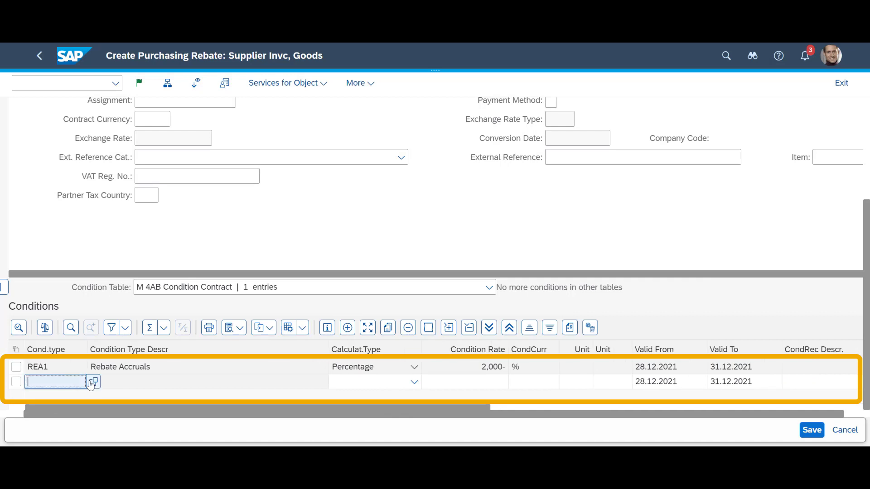
left_click(94, 382)
left_click(196, 283)
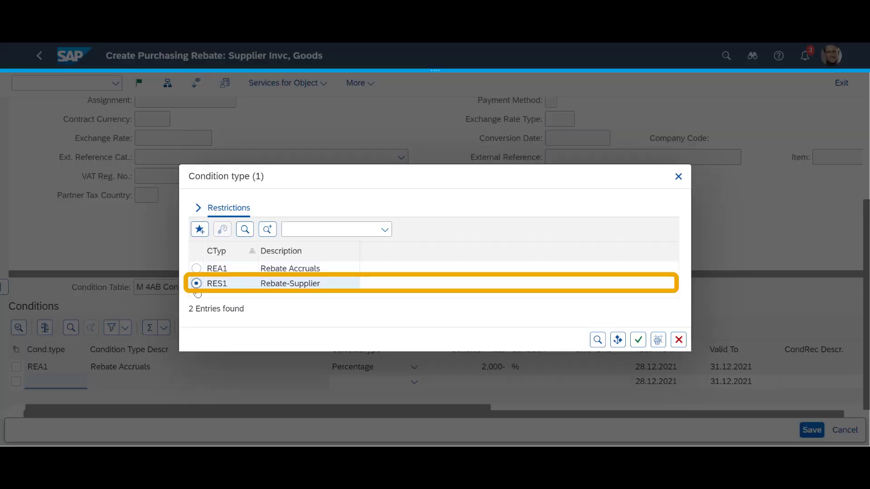
left_click(638, 340)
left_click(413, 382)
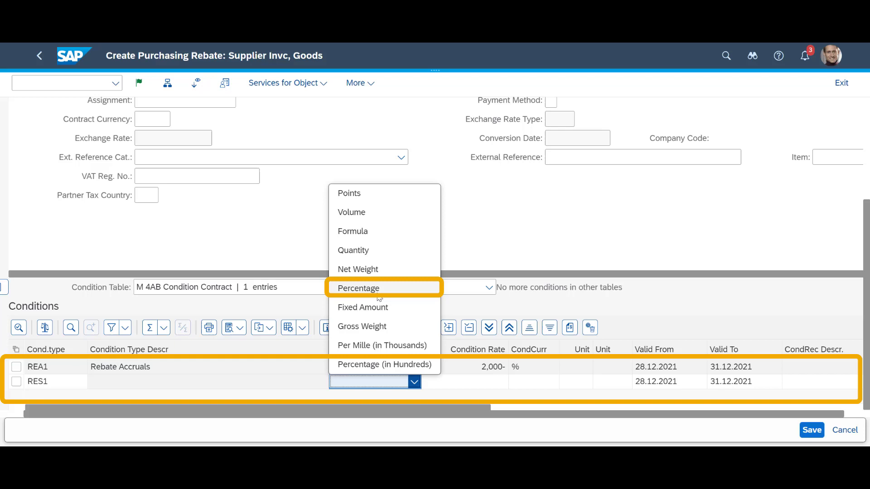
left_click(378, 293)
left_click(497, 382)
type("2")
key("Tab")
key("Tab")
key("Tab")
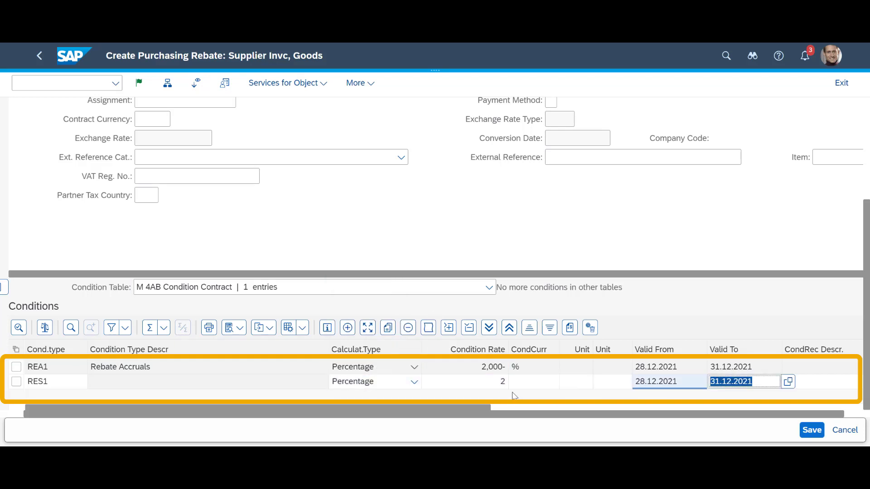
key("Tab")
key("Tab")
key("Tab")
key("Tab")
key("Tab")
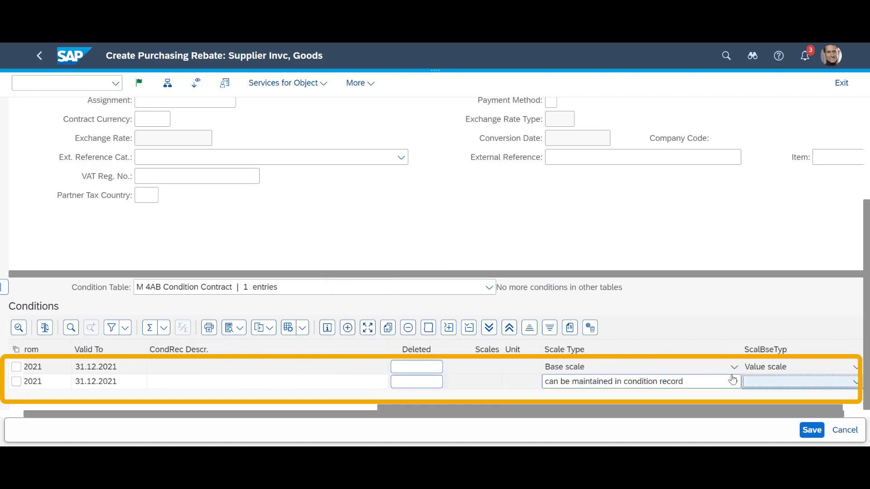
left_click(733, 380)
left_click(622, 329)
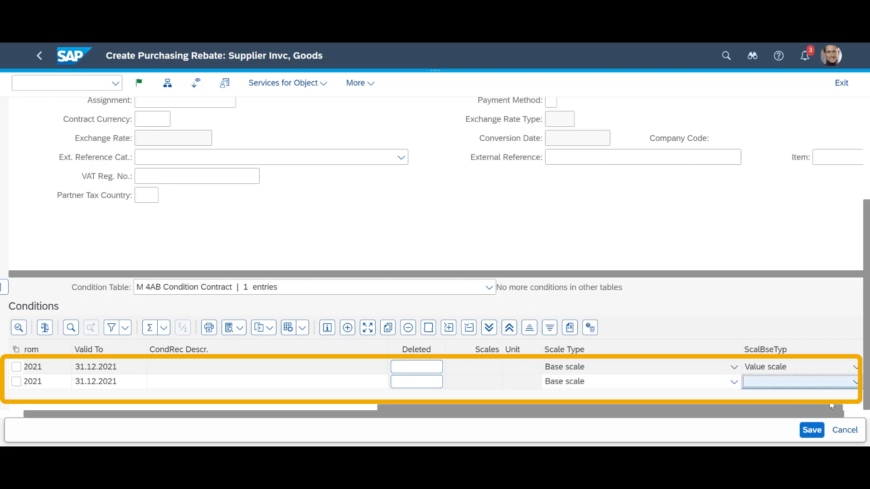
left_click(855, 382)
left_click(794, 268)
key("Tab")
Step: On the Purchasing tab, enter purchasing organization 1710, purchasing group 002 and value 17300010
scroll(760, 284, "up", 5)
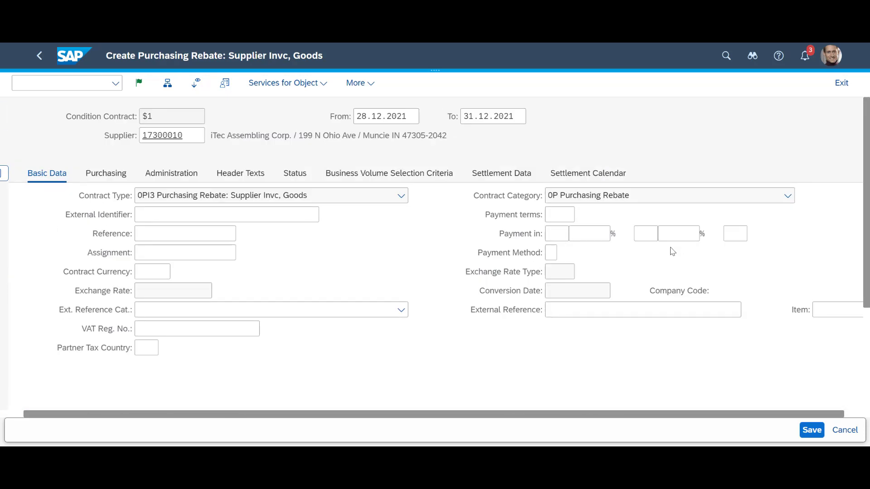
left_click(110, 176)
type("1")
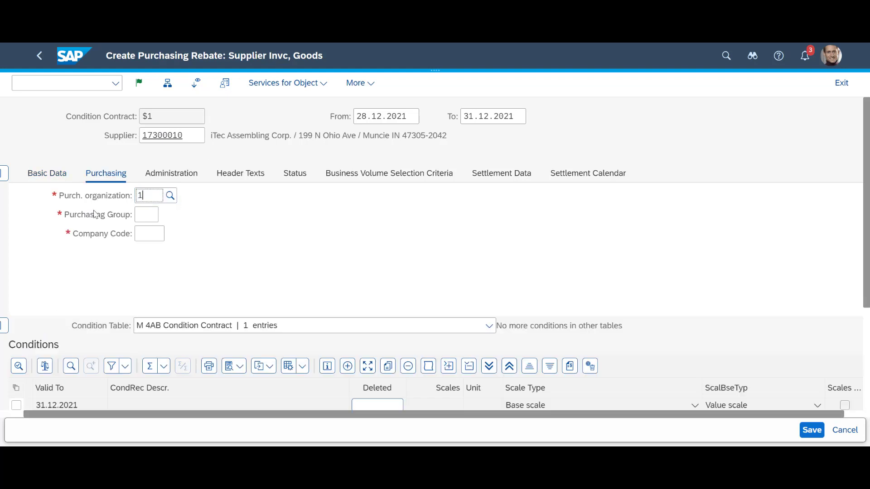
type("710")
key("Tab")
type("002")
key("Tab")
type("1")
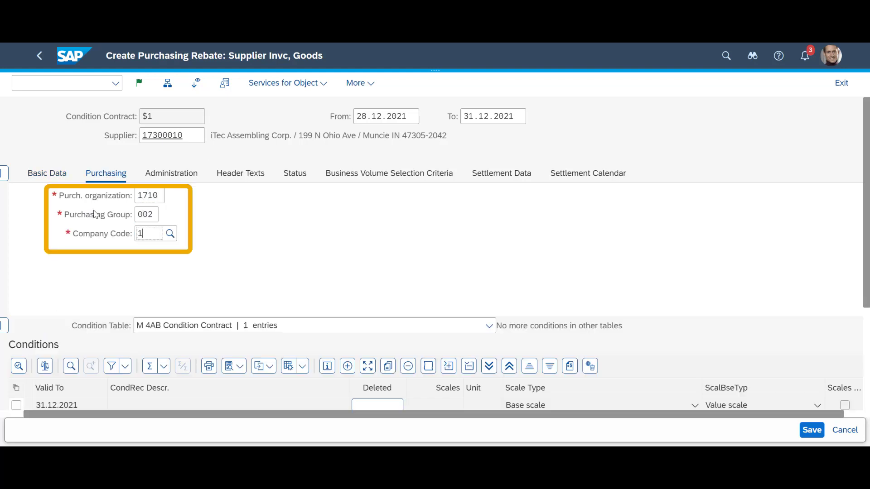
type("7300010")
Step: Add a 0002 Supplier business volume criterion for supplier 17300010
left_click(380, 176)
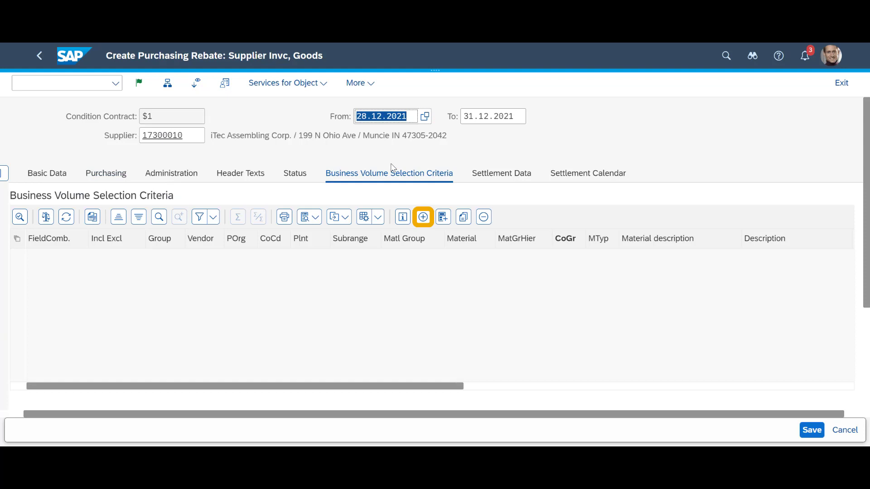
left_click(422, 218)
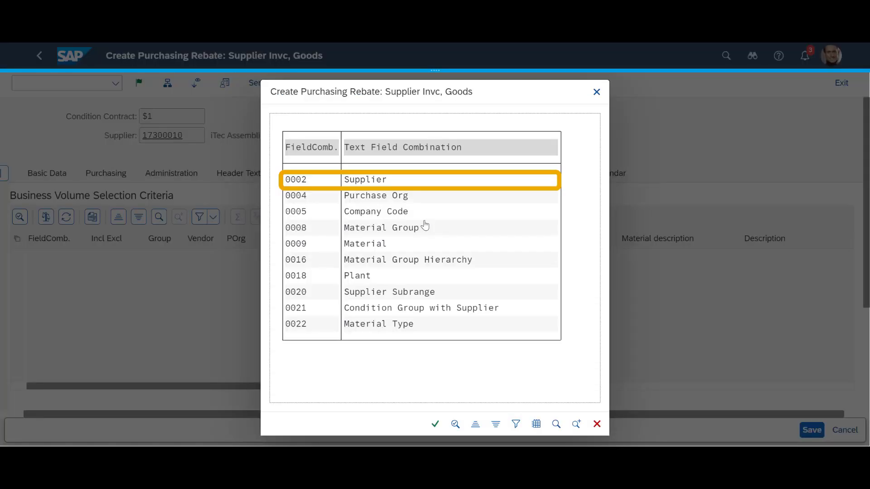
left_click(435, 424)
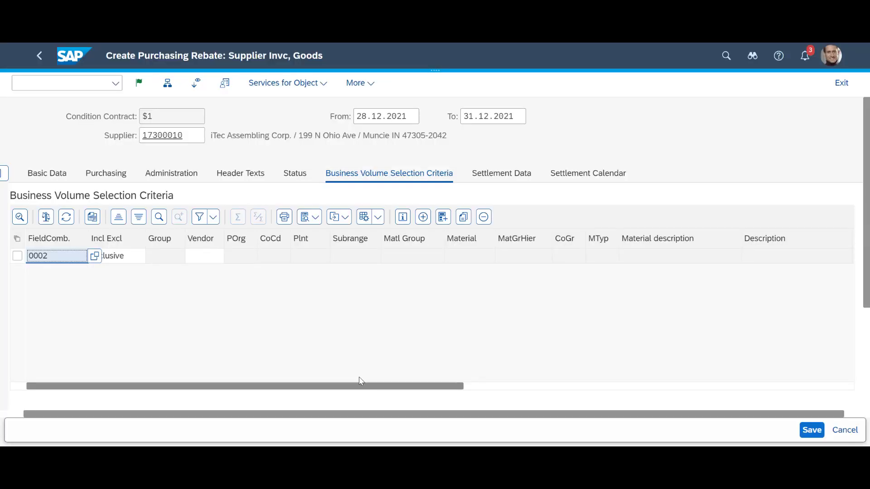
type("17300010")
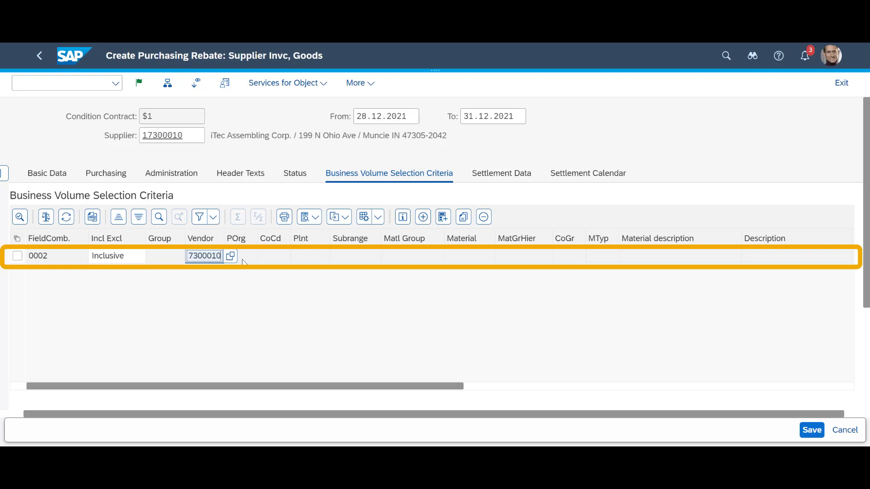
key("Tab")
Step: Add a 0008 Material Group business volume criterion set to L011 Rebate Mat Grp
left_click(422, 217)
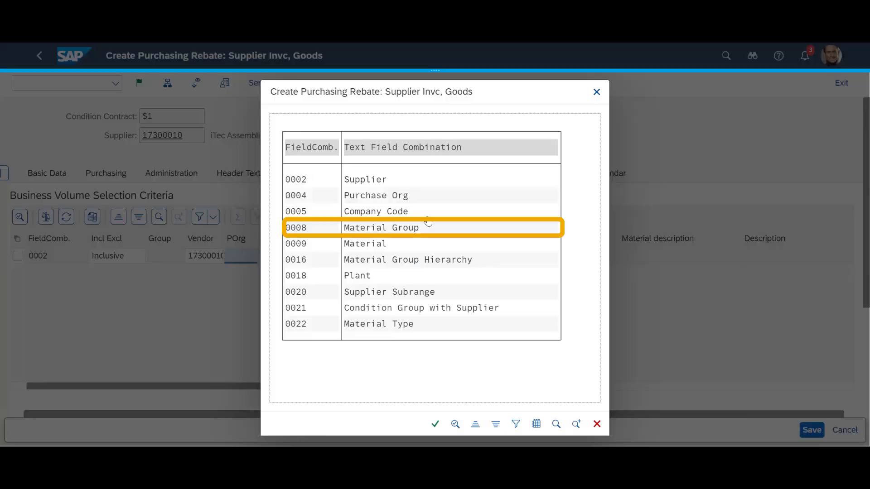
left_click(307, 230)
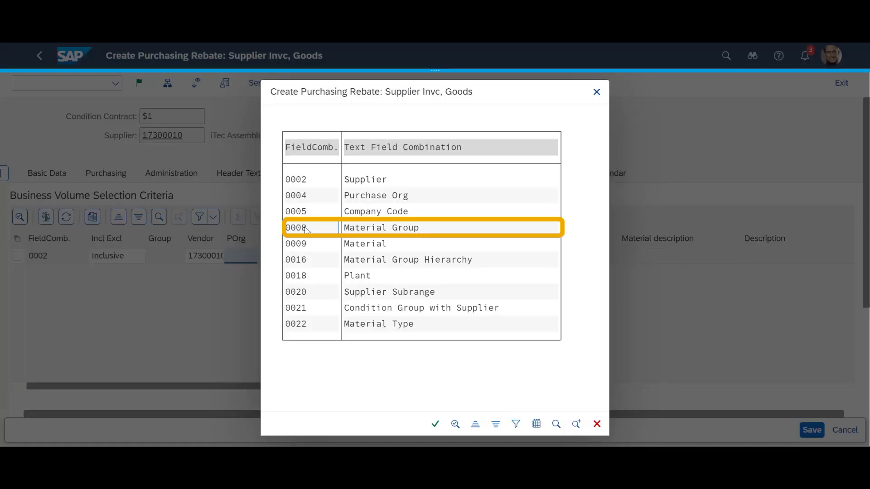
left_click(435, 425)
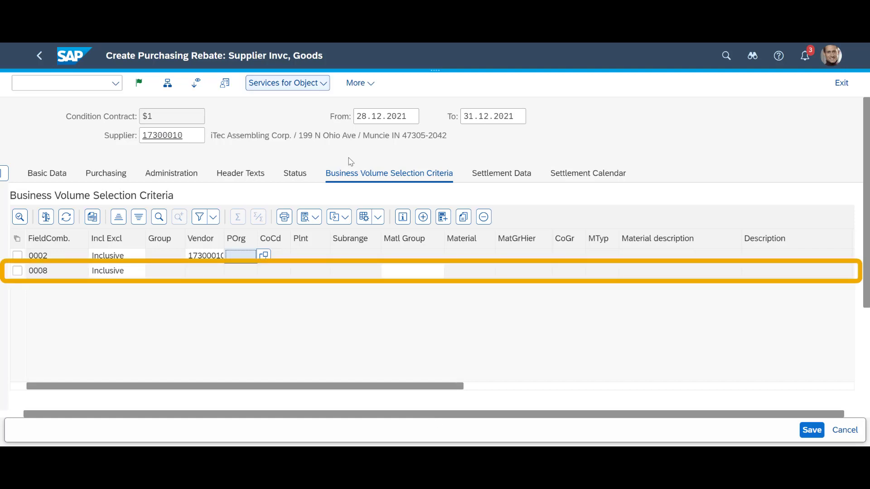
left_click(431, 272)
left_click(450, 271)
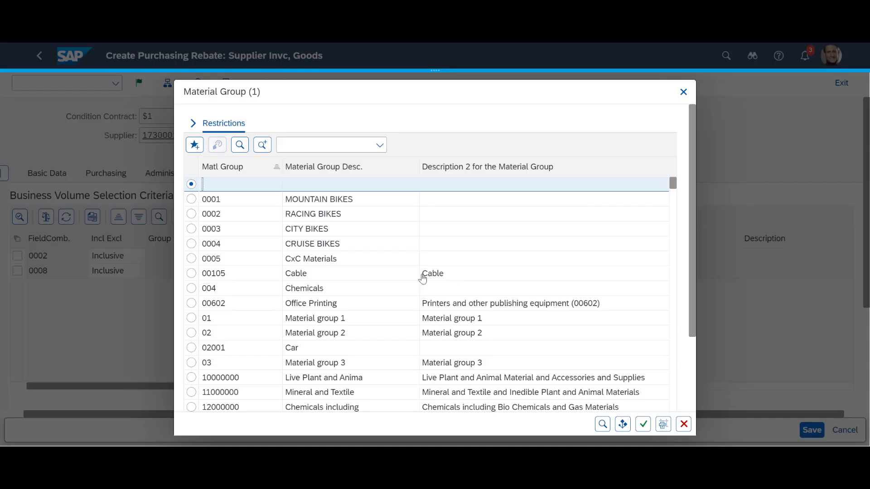
scroll(229, 306, "down", 15)
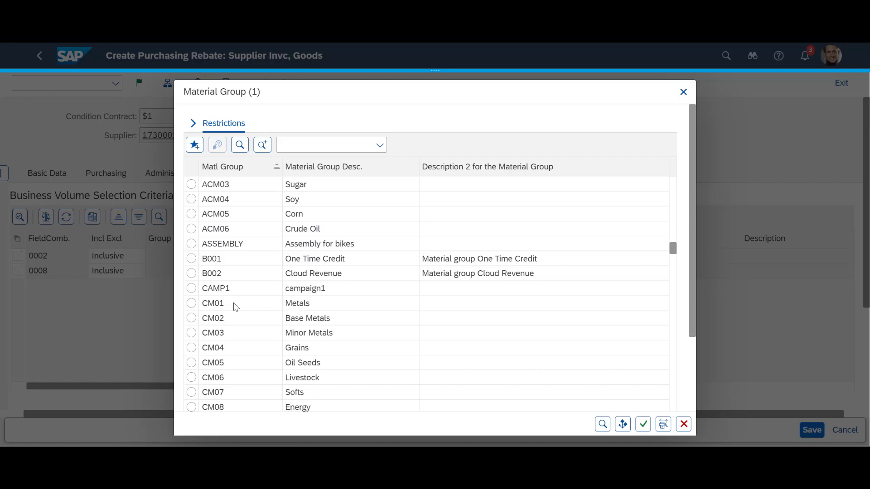
scroll(235, 307, "down", 15)
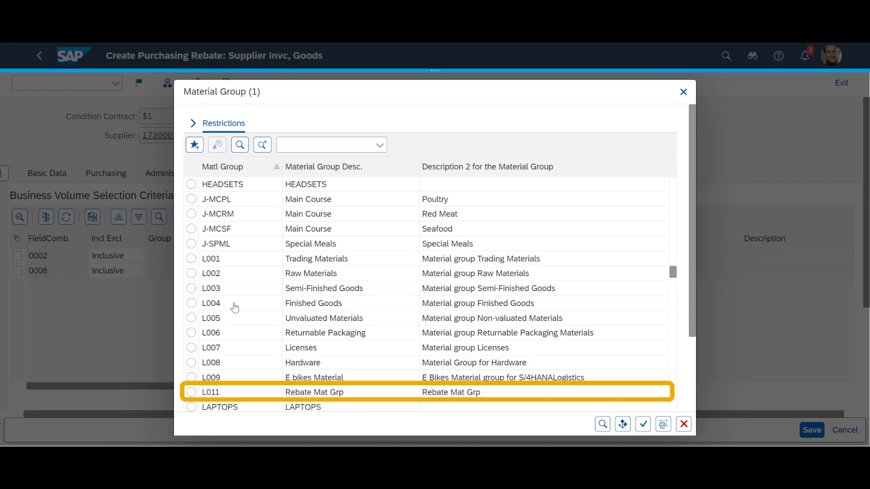
left_click(191, 392)
left_click(643, 425)
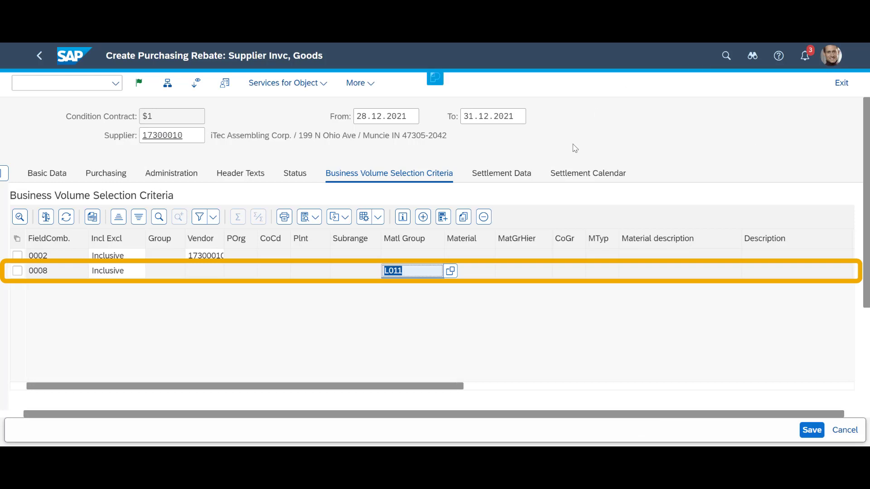
Step: Add 28.12.2021 to the settlement calendar as a Partial Settlement
left_click(571, 177)
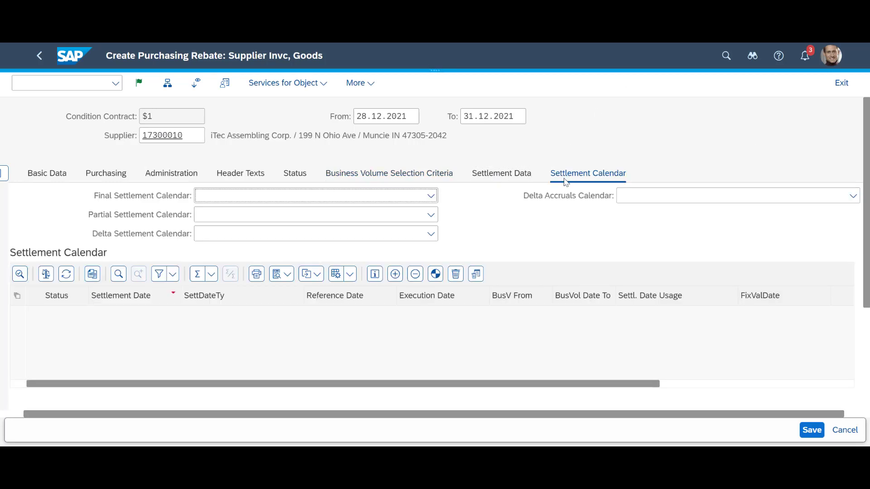
left_click(395, 274)
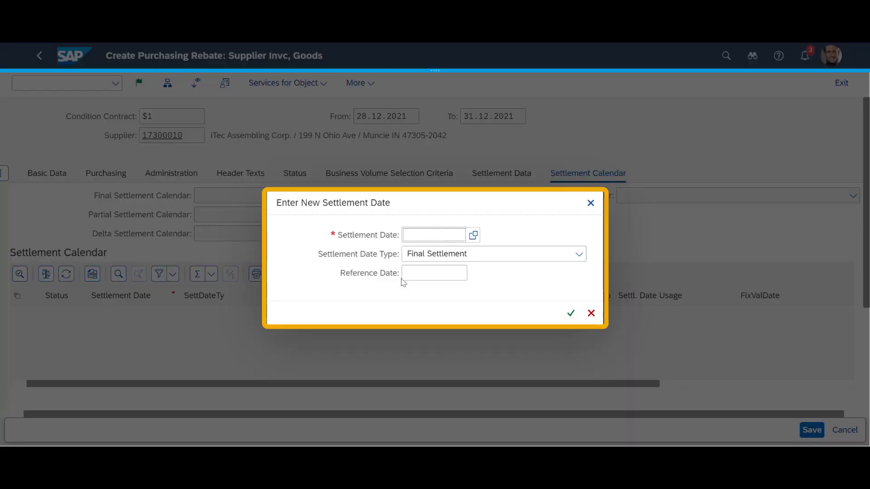
left_click(473, 235)
left_click(360, 357)
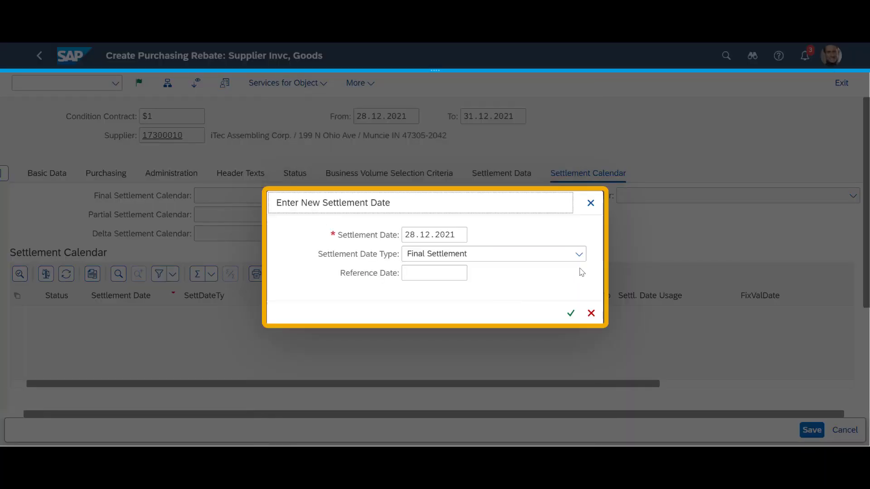
left_click(579, 255)
left_click(513, 291)
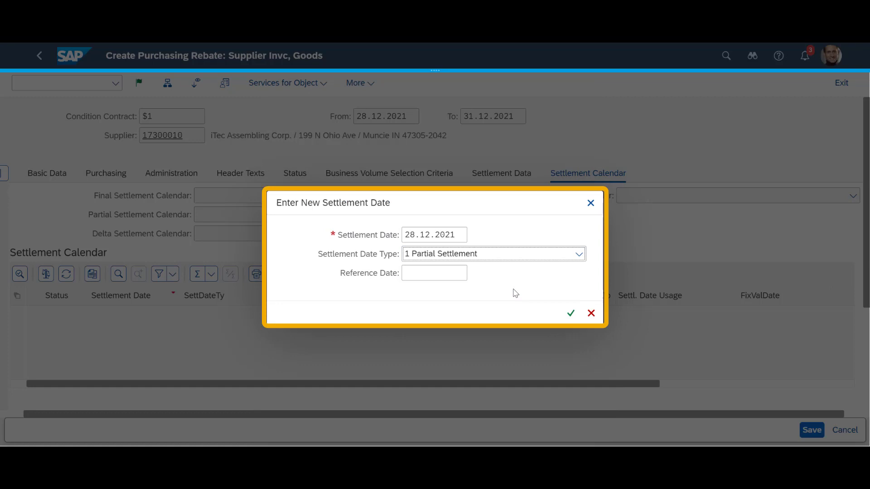
left_click(571, 313)
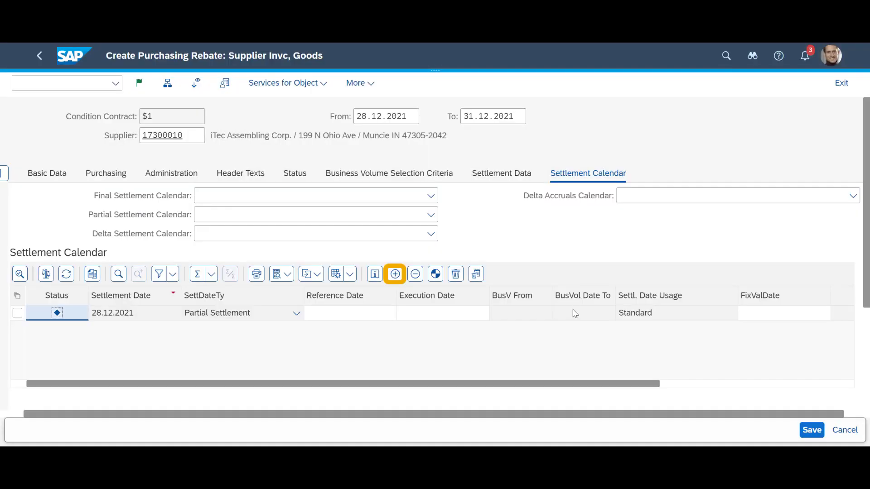
Step: Add 31.12.2021 to the settlement calendar as the Final Settlement
left_click(395, 274)
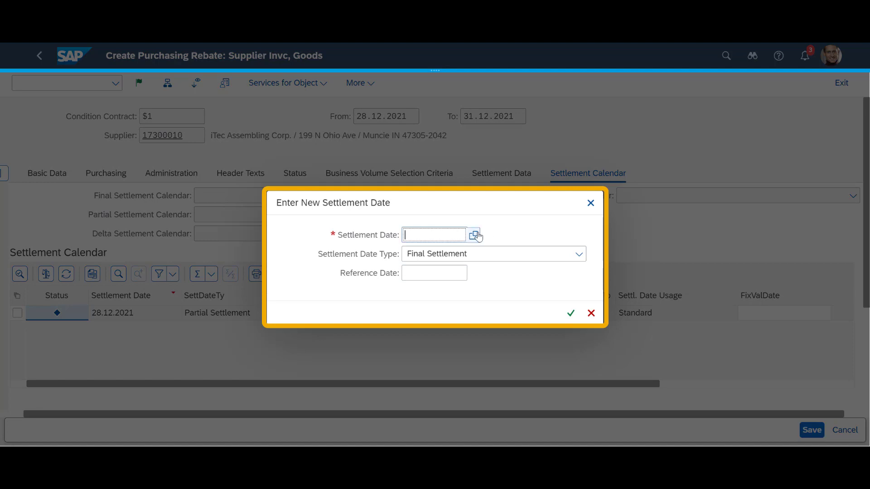
left_click(474, 235)
left_click(417, 358)
left_click(557, 254)
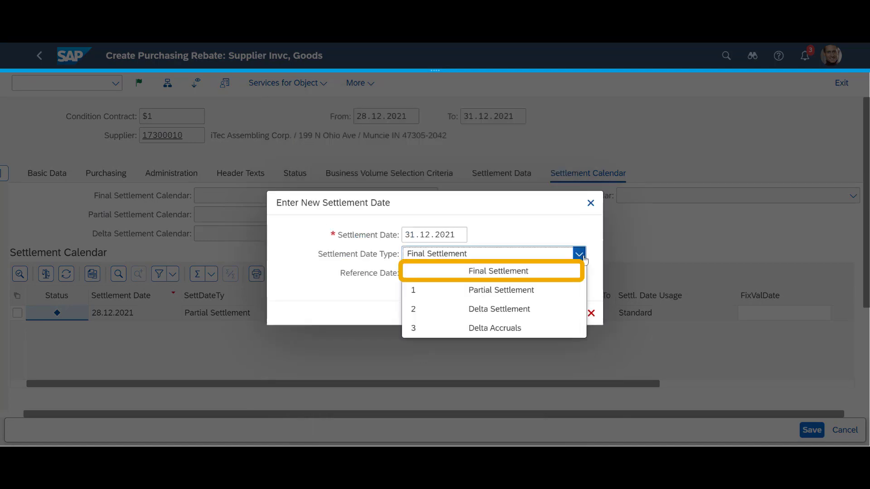
left_click(566, 272)
left_click(570, 314)
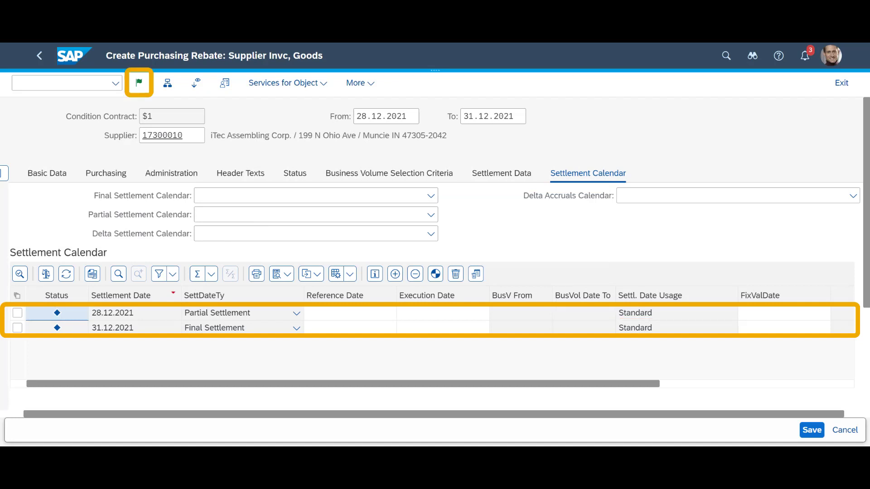
left_click(139, 82)
left_click(809, 431)
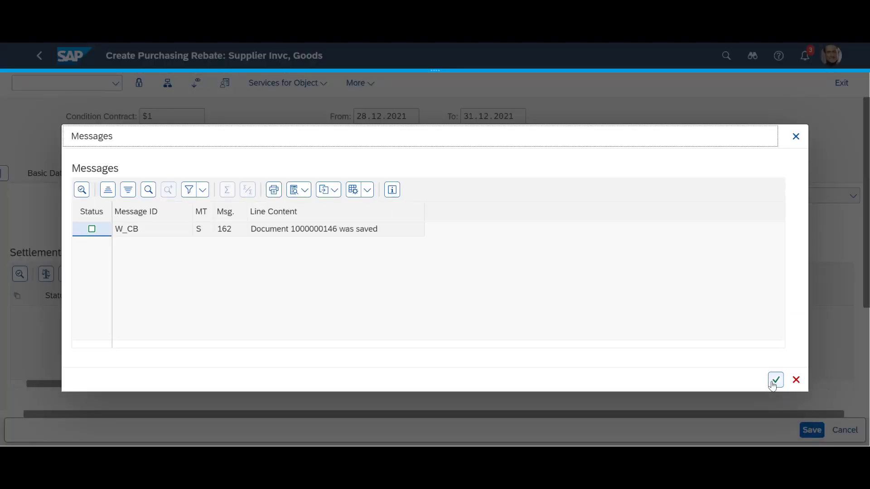
left_click(776, 381)
scroll(398, 349, "down", 3)
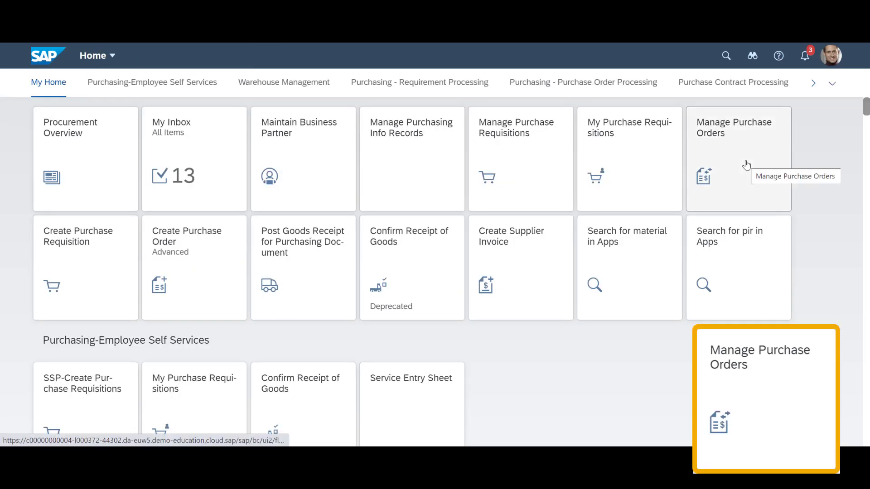
Step: Start a new purchase order with purchasing group 002, organization 1710 and supplier iTec Assembling Corp
left_click(744, 163)
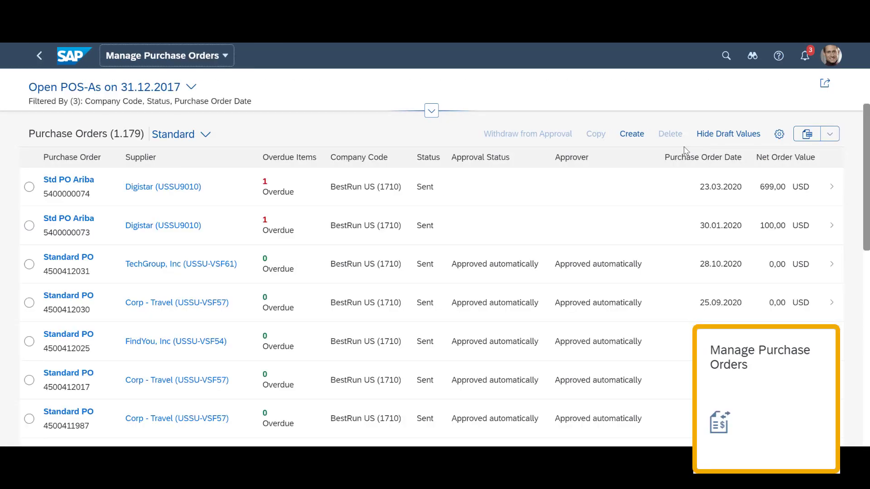
left_click(632, 134)
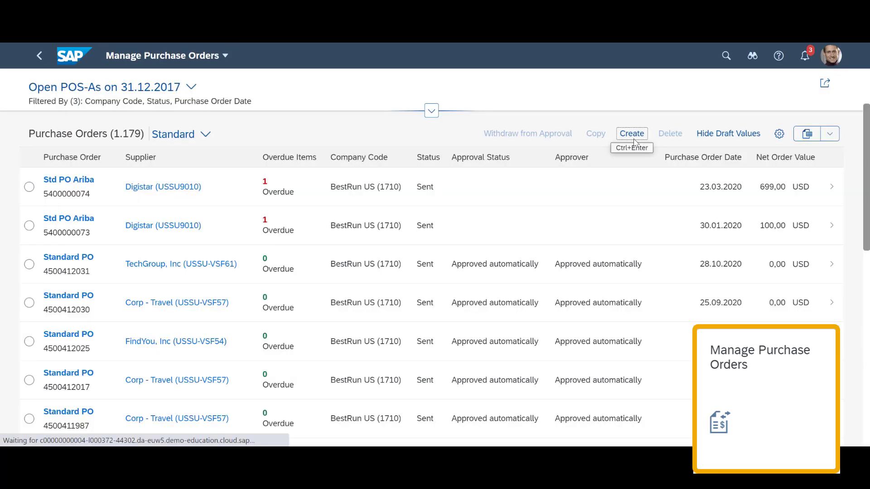
key("Tab")
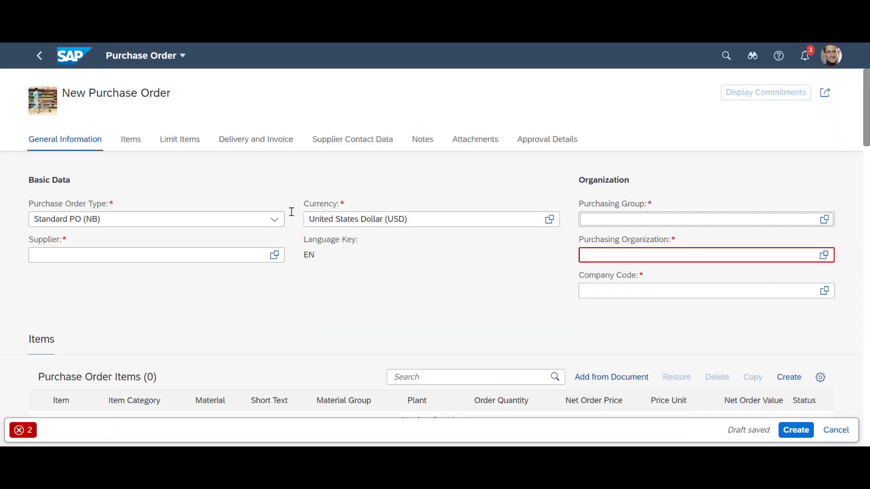
type("002")
key("Tab")
type("171")
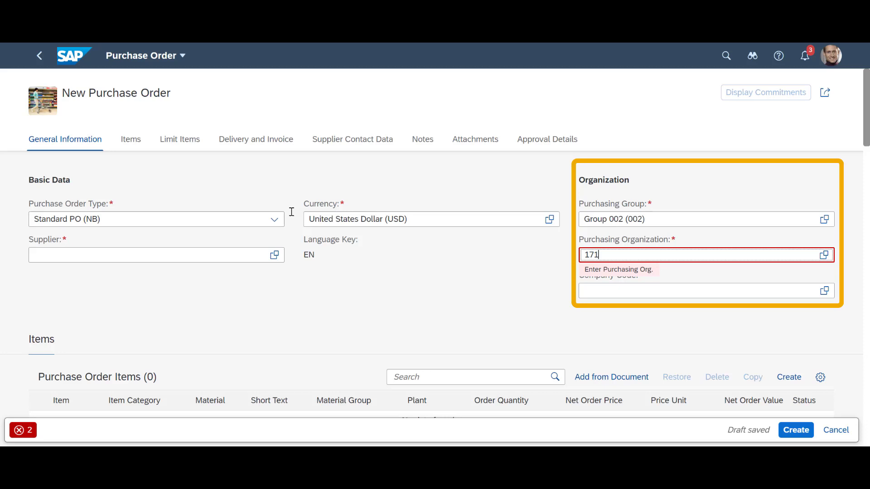
type("0")
key("Tab")
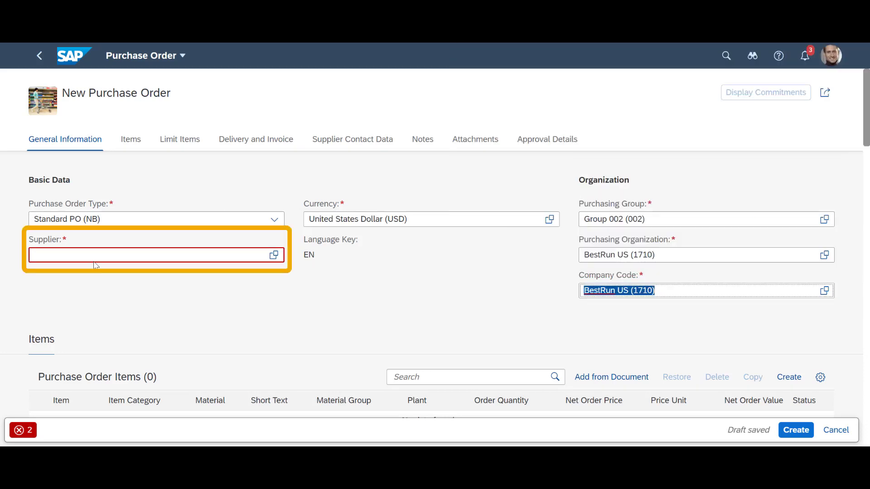
left_click(50, 255)
type("17300010")
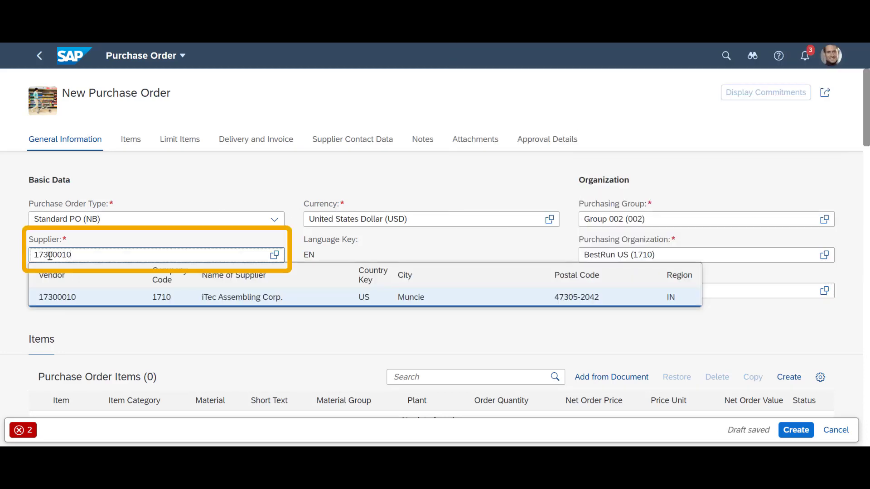
left_click(328, 292)
key("Tab")
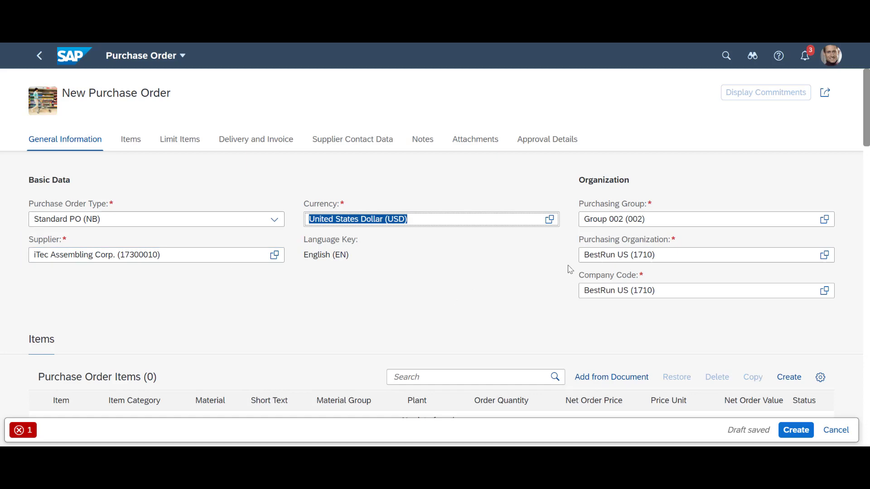
Step: Add item 10 for 10 PC of TG0011 at plant 1710 and view its details
key("ctrl+Return")
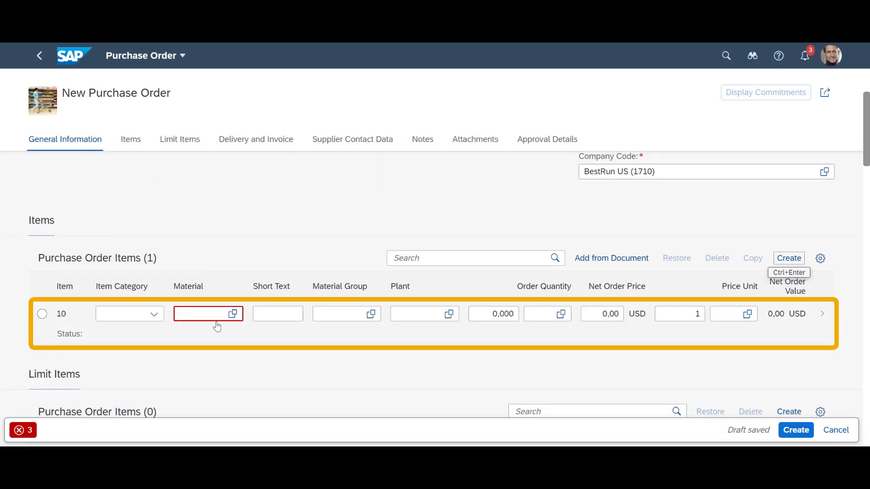
left_click(210, 317)
type("TG0011")
key("Tab")
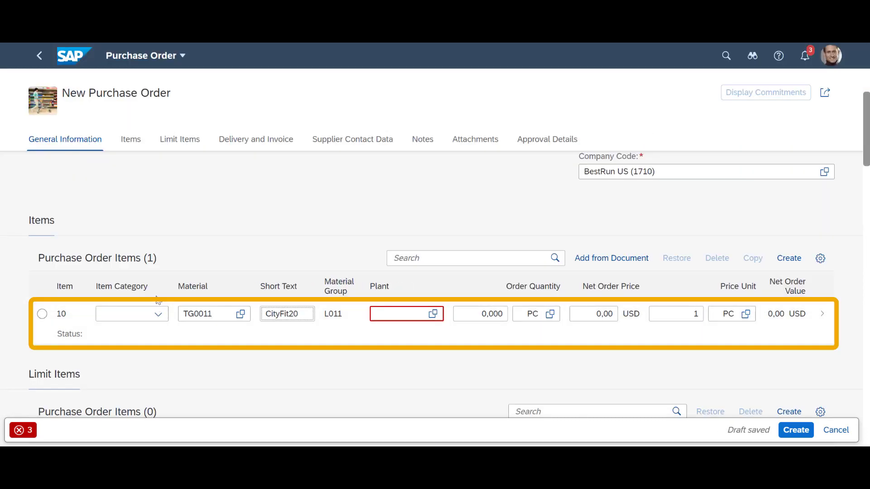
key("Tab")
type("1710")
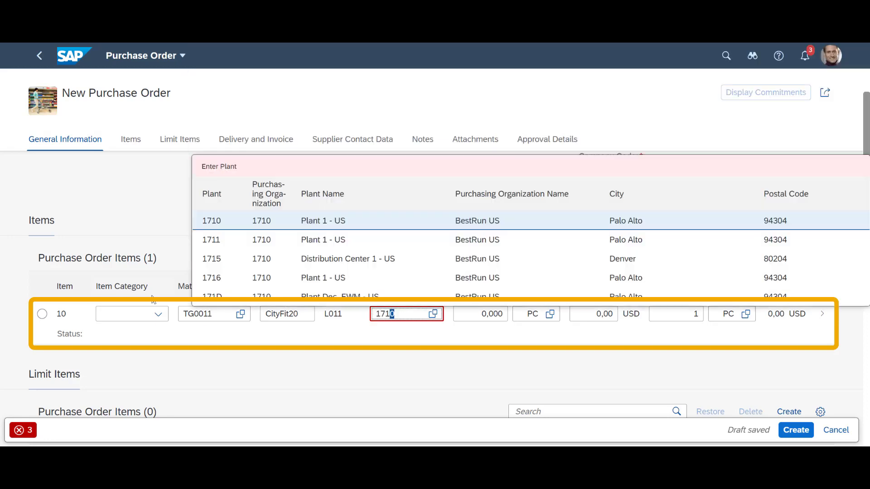
key("Tab")
type("10")
key("Tab")
key("Tab")
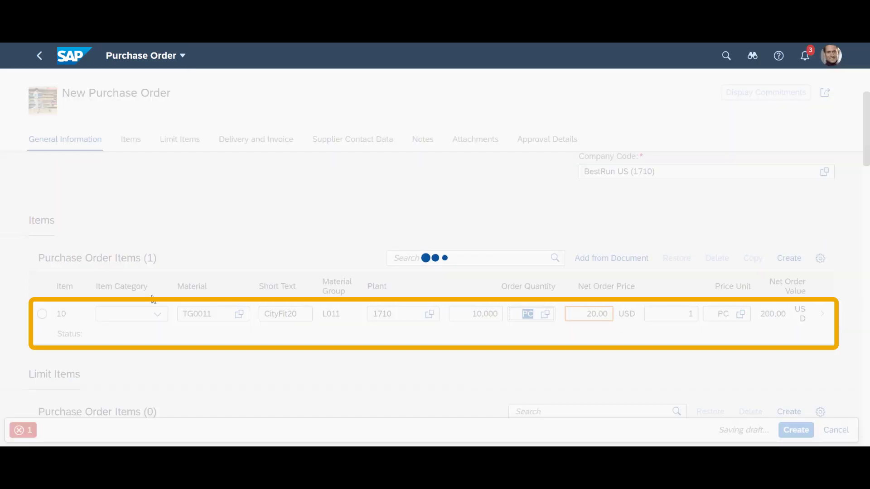
left_click(544, 228)
Step: Review item 10's REA1 and RES1 conditions of ±4,00 USD and its tax, then apply the item
left_click(547, 143)
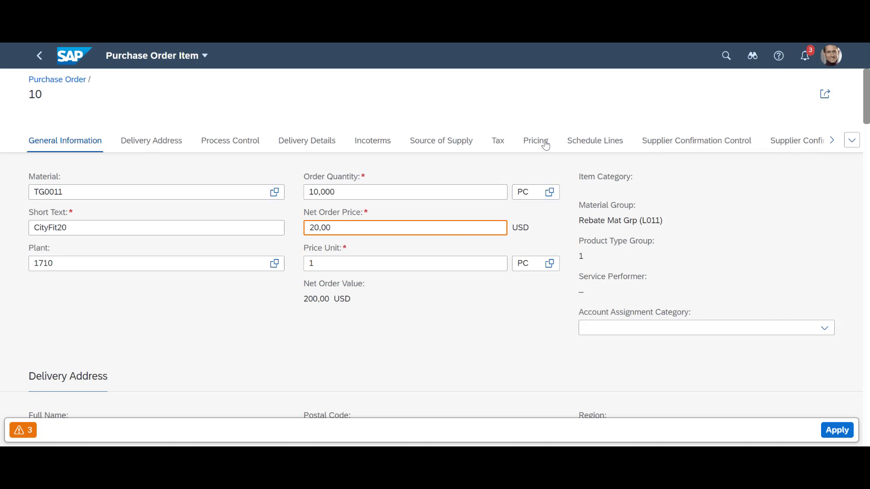
scroll(225, 311, "down", 3)
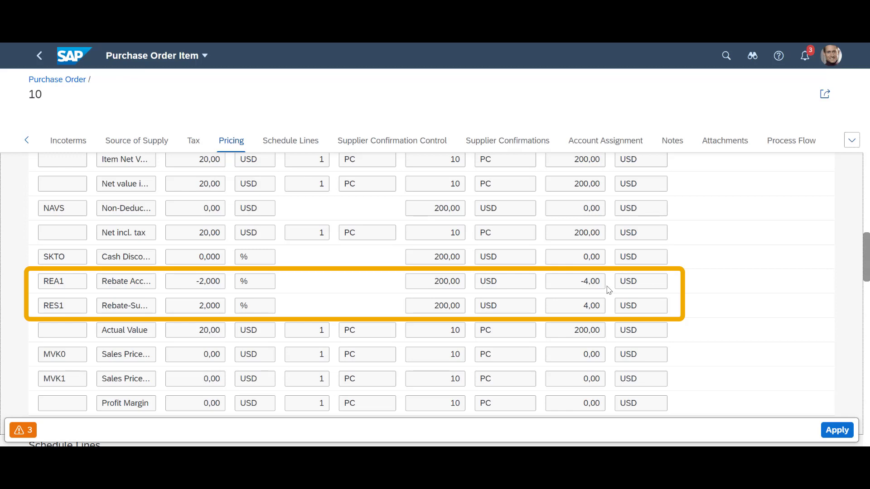
left_click(194, 141)
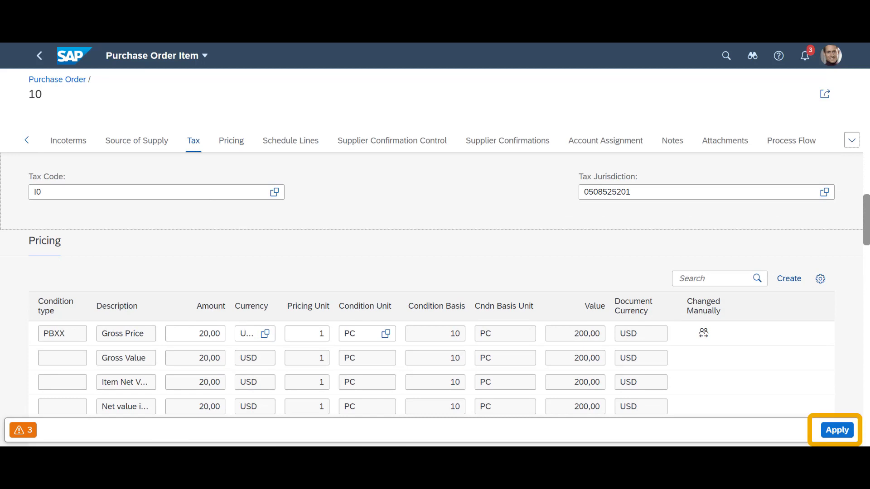
left_click(833, 430)
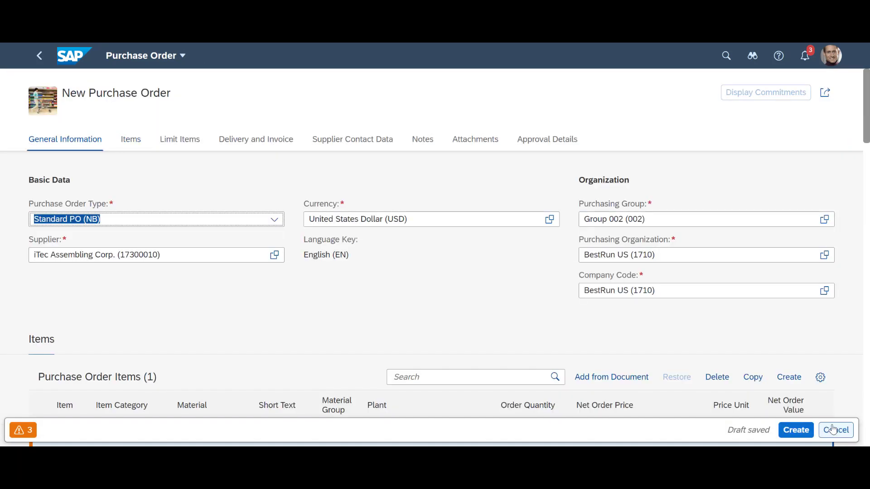
Step: Create the purchase order as a 200,00 USD Standard PO
left_click(788, 431)
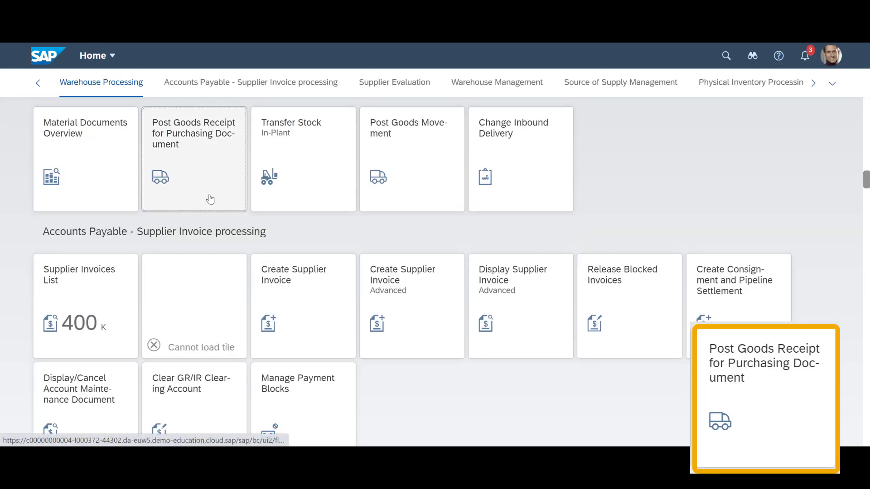
left_click(210, 198)
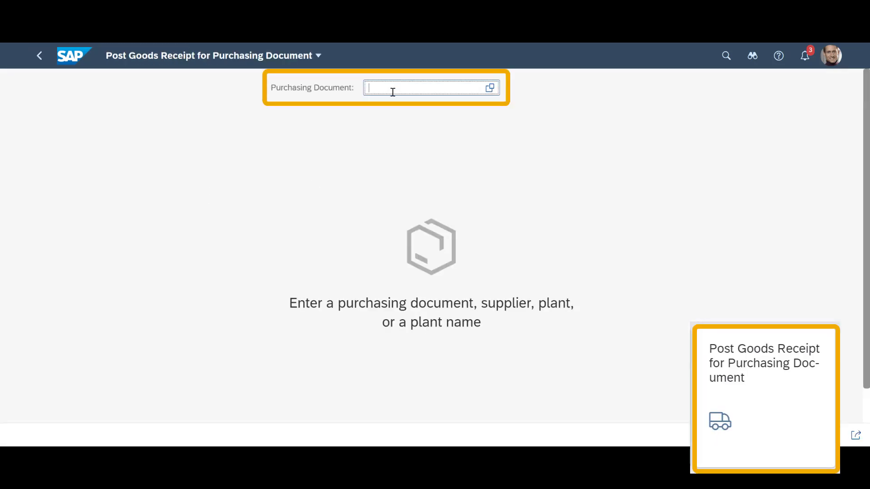
type("4500424427")
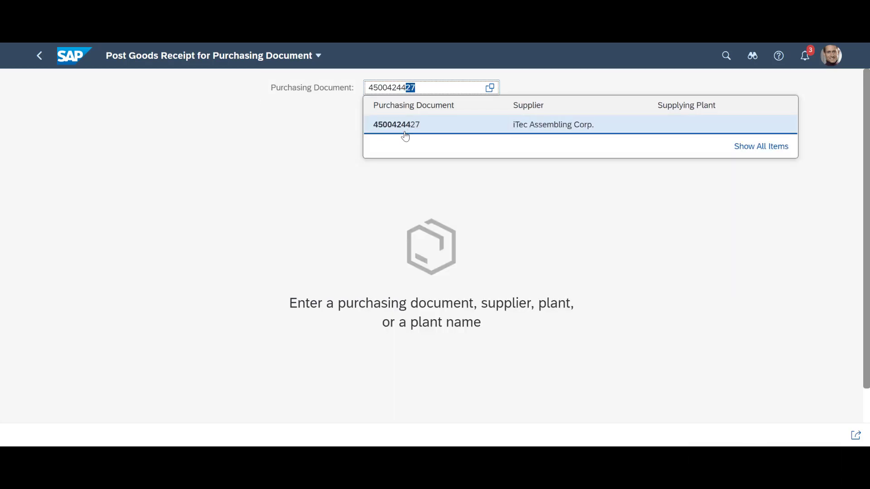
left_click(405, 130)
left_click(134, 218)
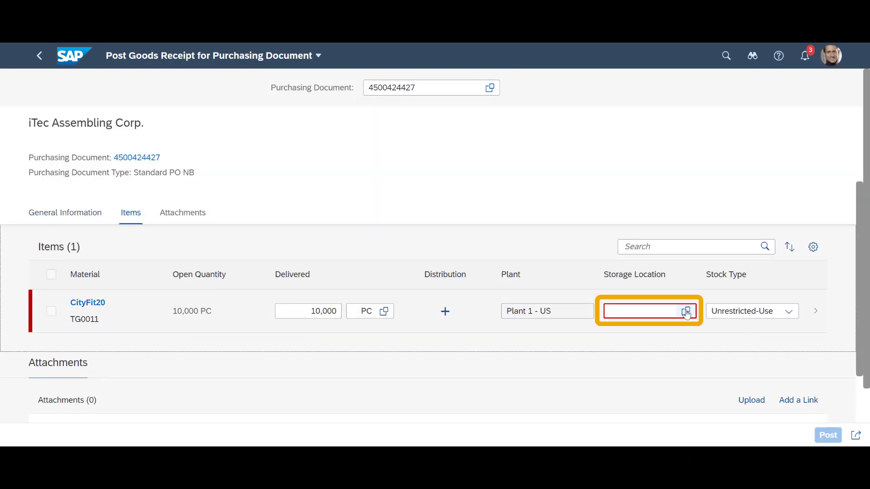
left_click(686, 311)
left_click(365, 152)
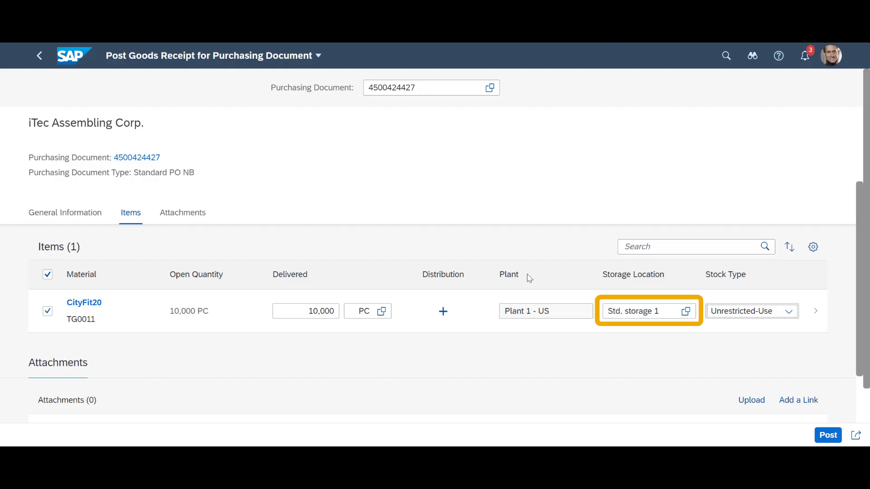
left_click(829, 436)
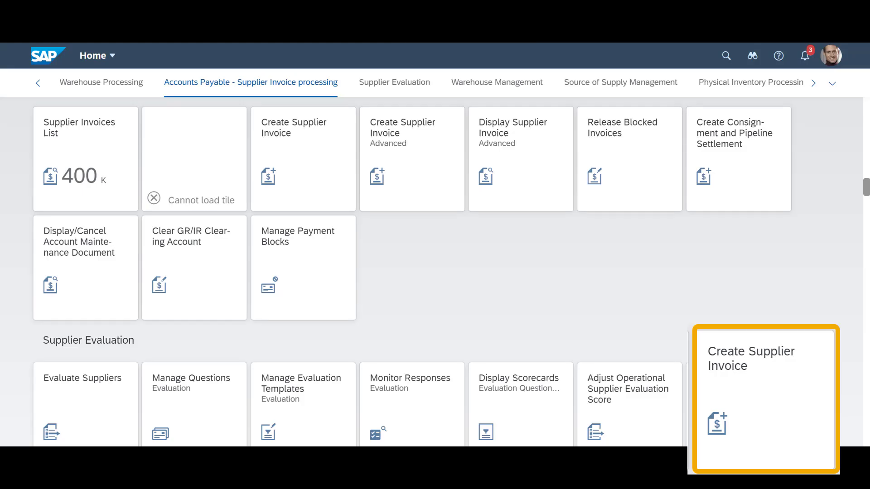
left_click(334, 175)
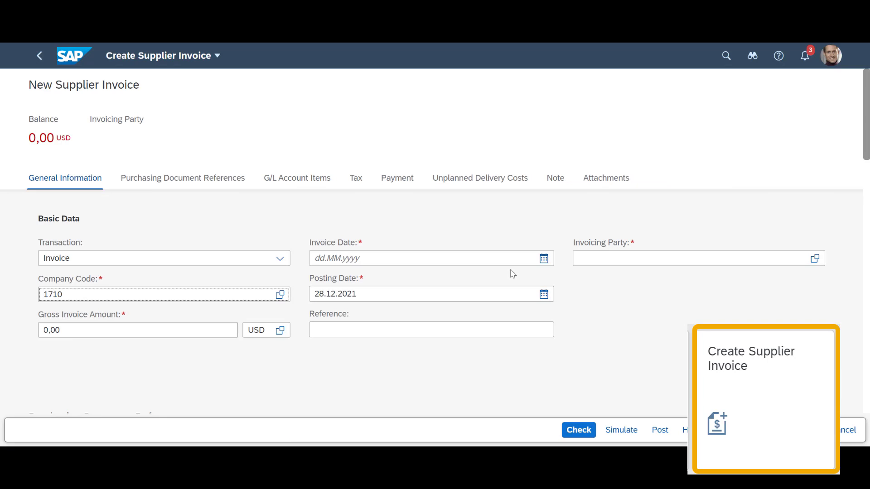
left_click(544, 259)
left_click(381, 394)
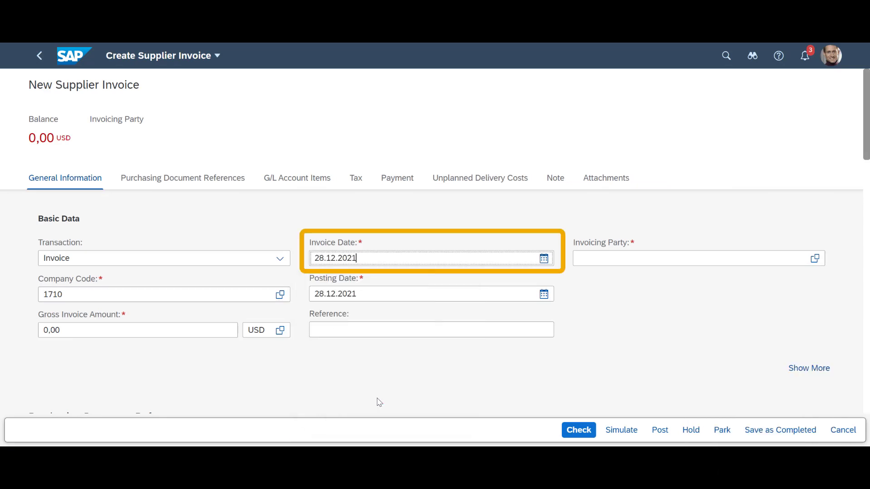
left_click(325, 336)
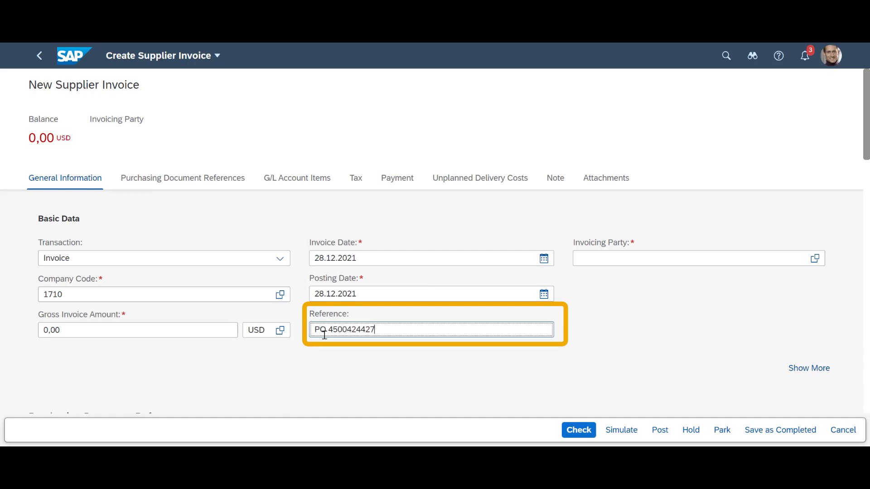
scroll(647, 319, "down", 3)
left_click(349, 297)
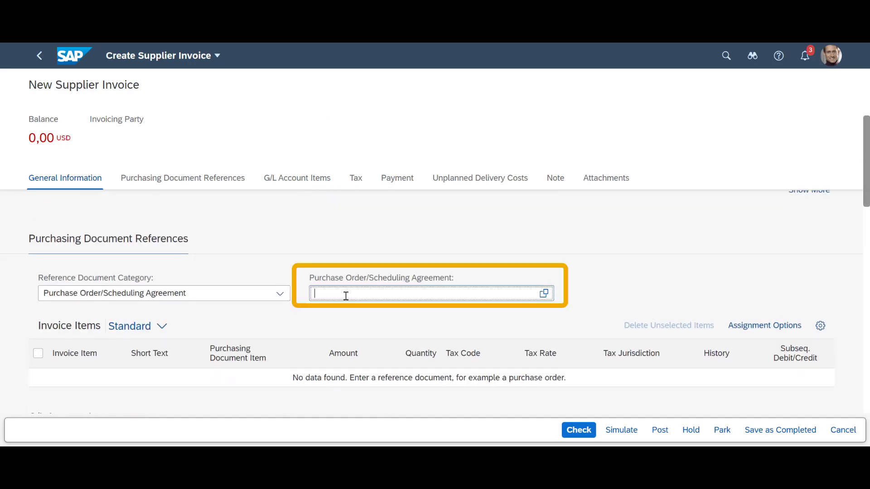
type("450042442")
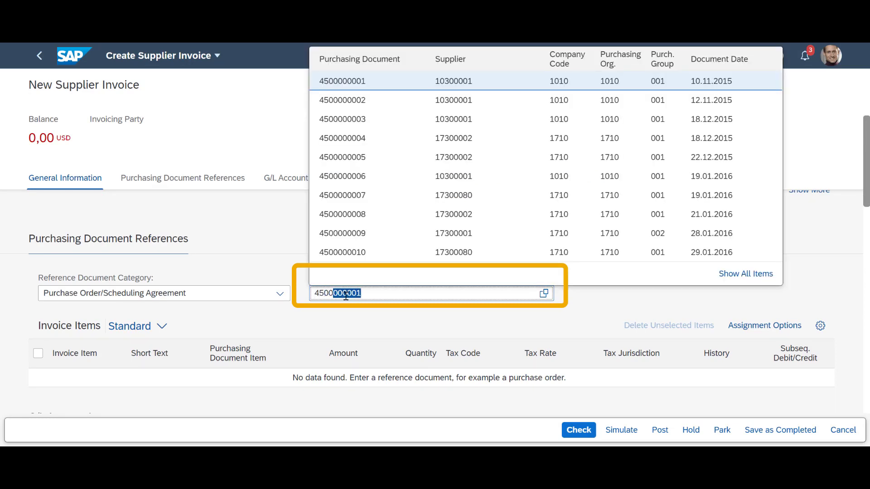
type("7")
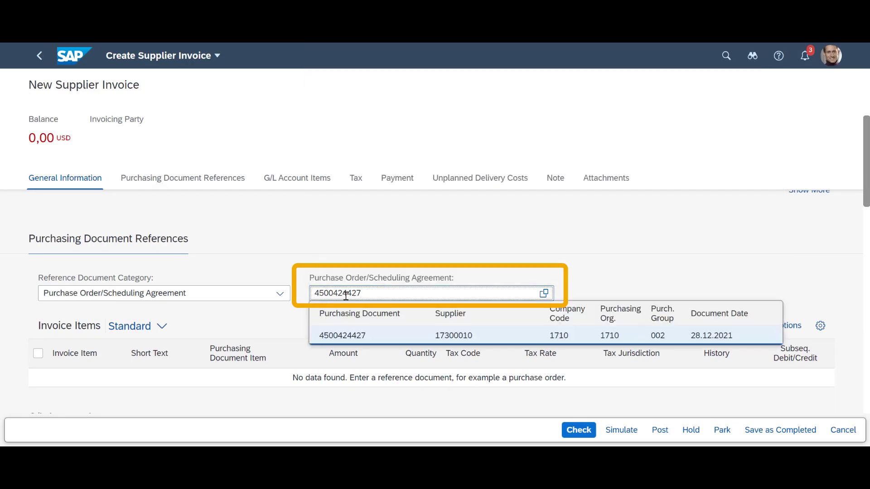
left_click(359, 331)
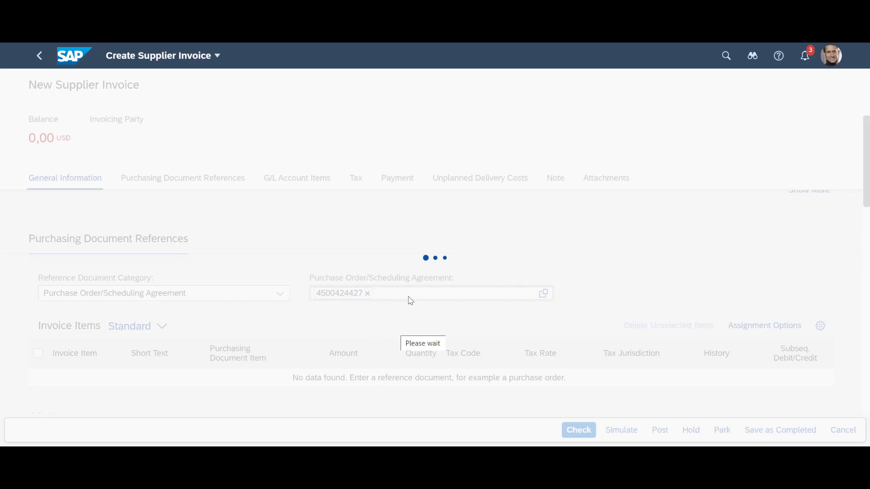
Step: Replace the gross invoice amount with 200
left_click(66, 337)
key("ctrl+a")
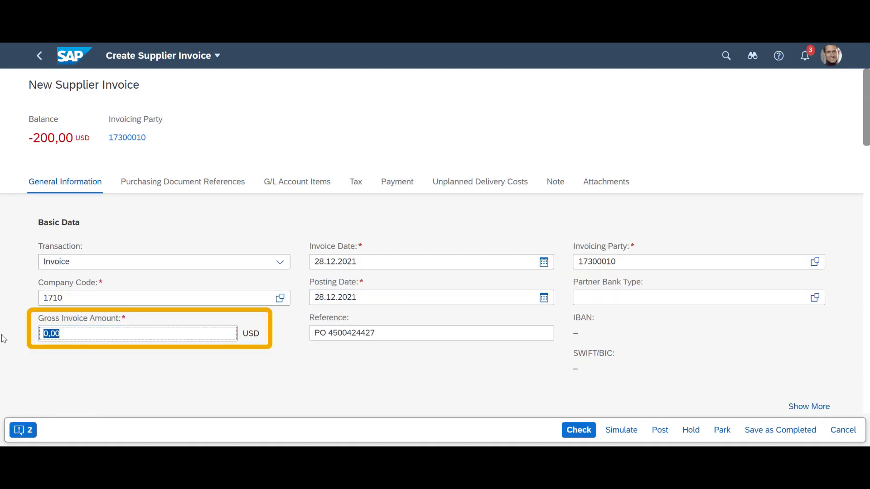
type("200")
key("Tab")
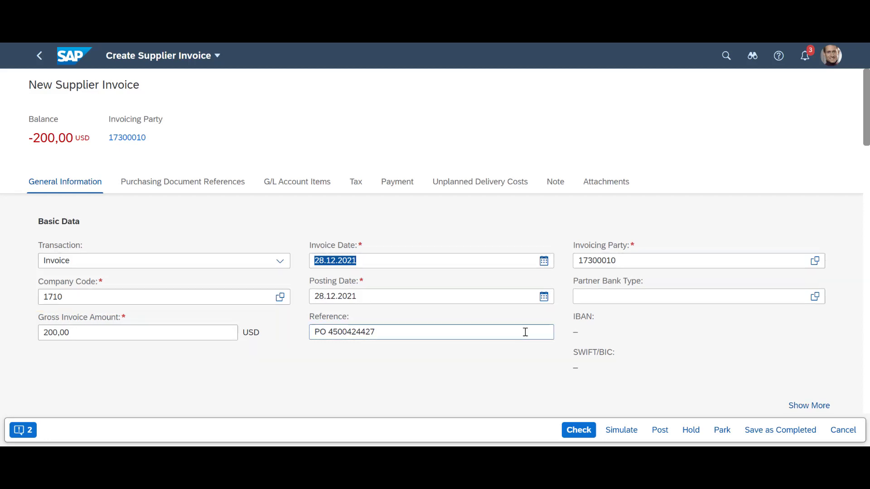
Step: Check and post the supplier invoice, declining to create another one
scroll(524, 332, "down", 5)
scroll(527, 332, "down", 3)
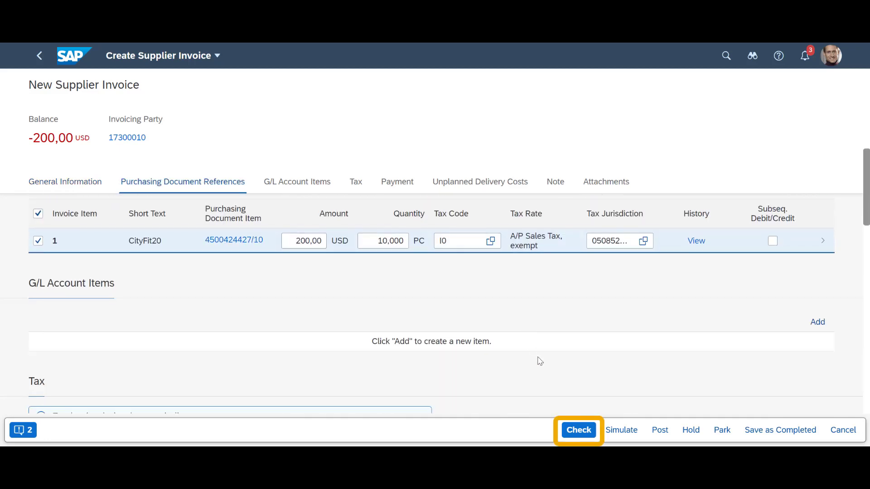
left_click(578, 431)
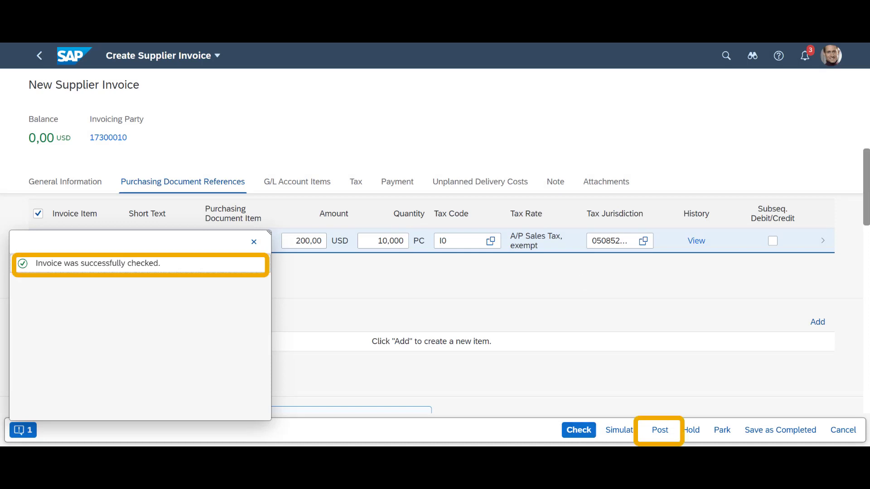
left_click(660, 431)
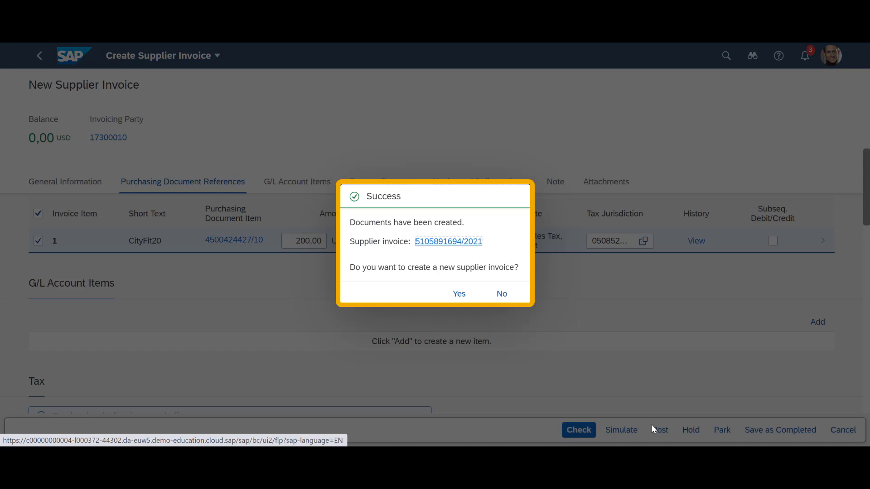
left_click(501, 294)
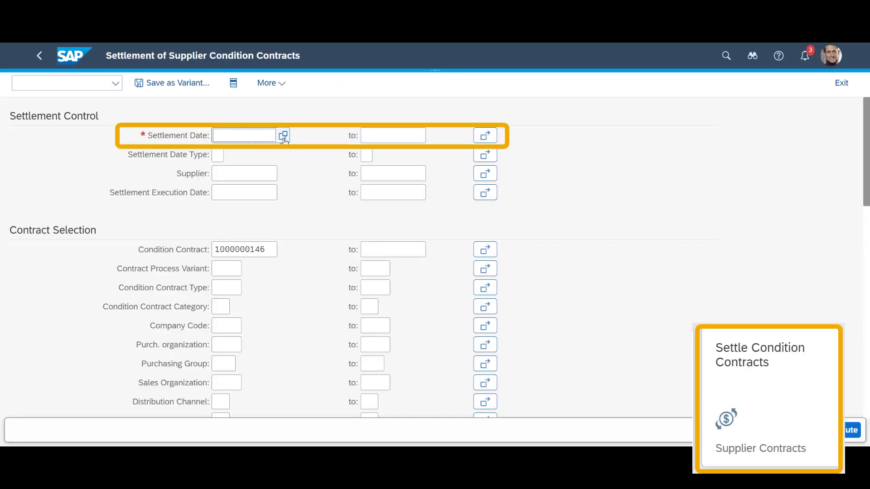
Step: Set settlement date 28.12.2021 with settlement date type Partial Settlement
left_click(284, 135)
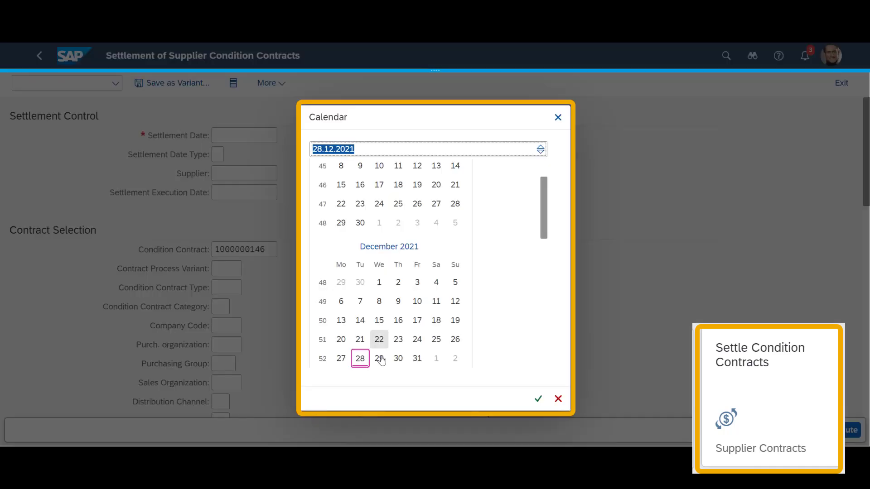
left_click(359, 358)
left_click(356, 357)
left_click(220, 154)
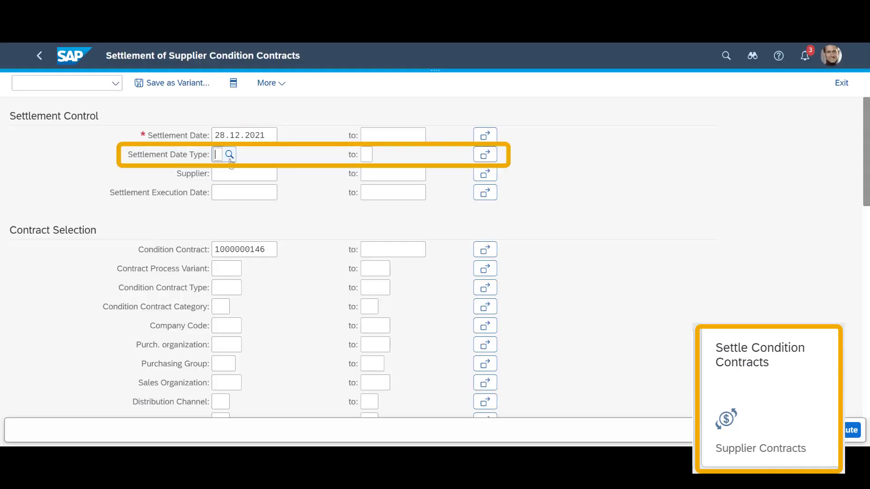
left_click(230, 154)
left_click(193, 248)
left_click(641, 356)
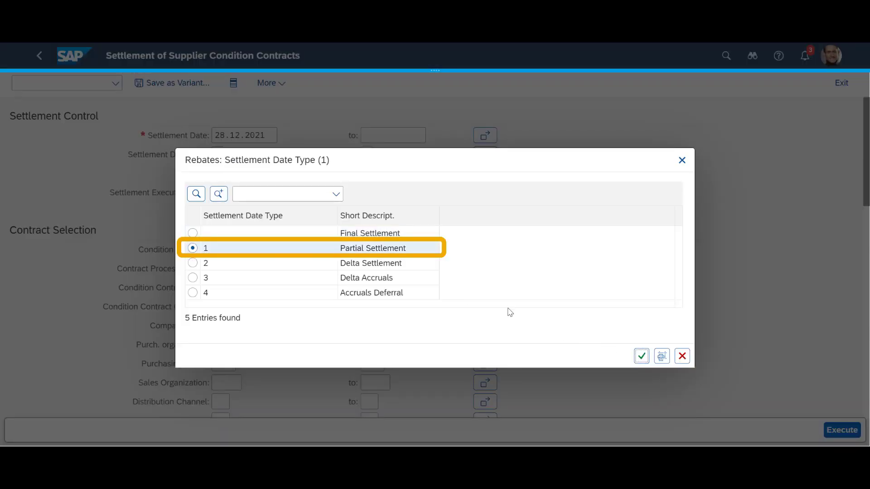
Step: Switch the run type to Live Run and execute the settlement
scroll(354, 252, "down", 6)
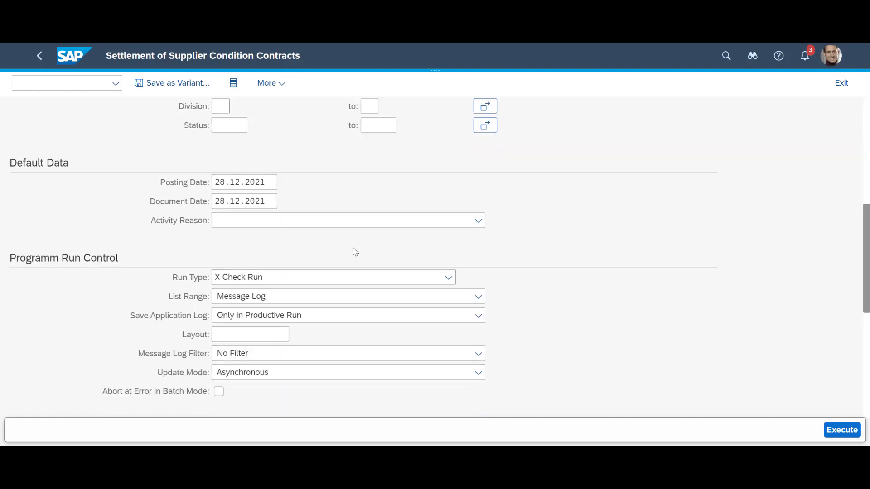
left_click(394, 236)
left_click(396, 255)
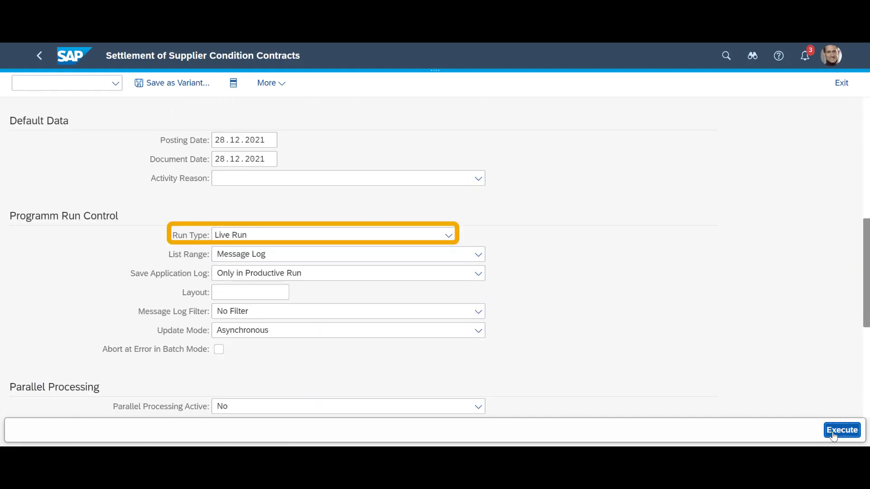
left_click(833, 434)
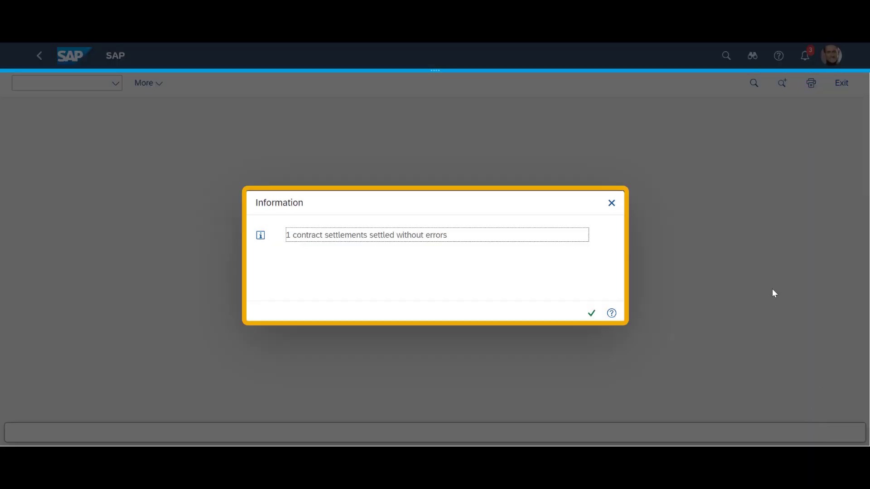
left_click(591, 314)
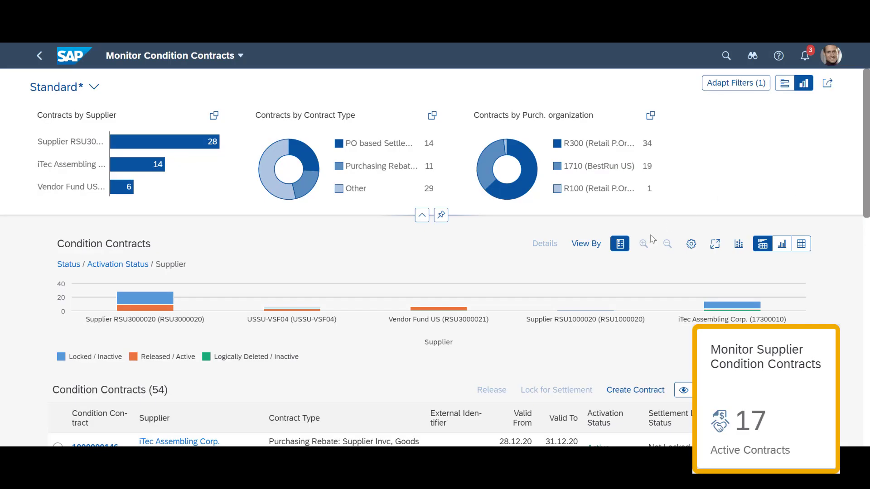
scroll(653, 239, "down", 1)
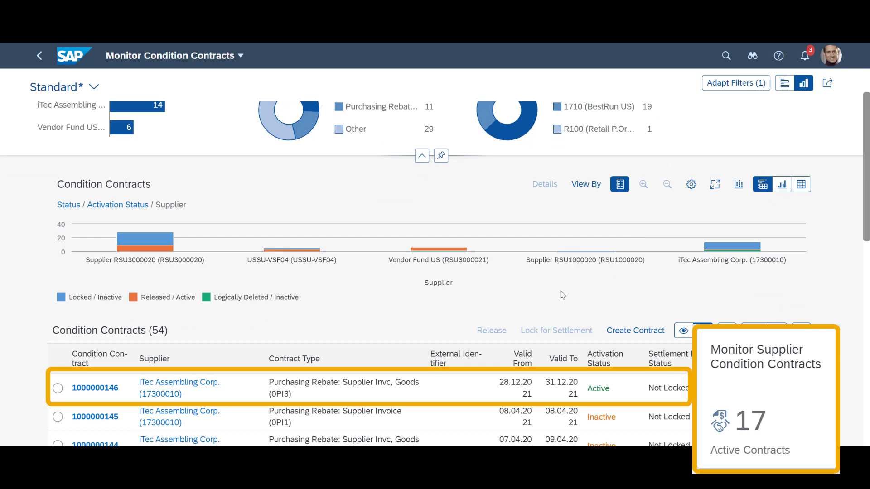
left_click(75, 393)
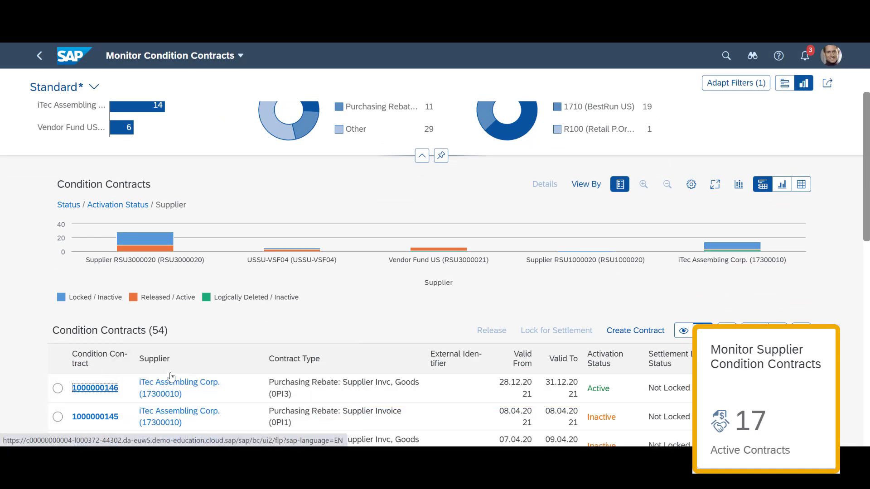
left_click(822, 137)
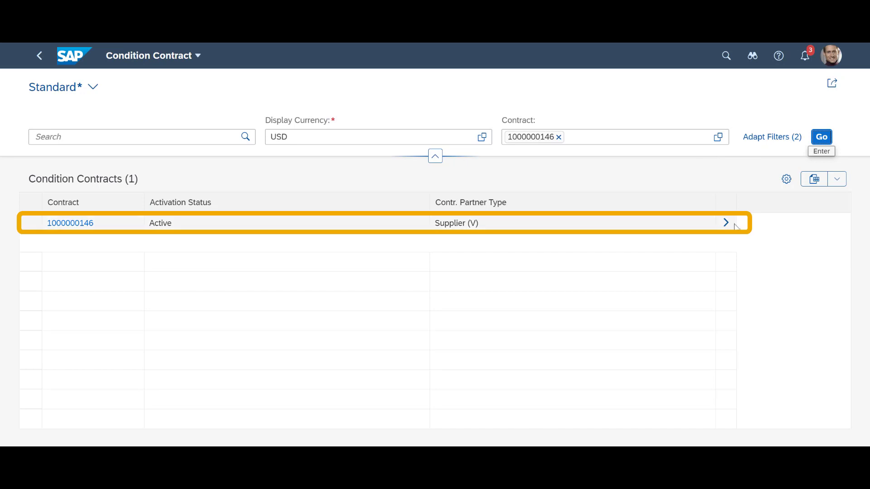
left_click(735, 226)
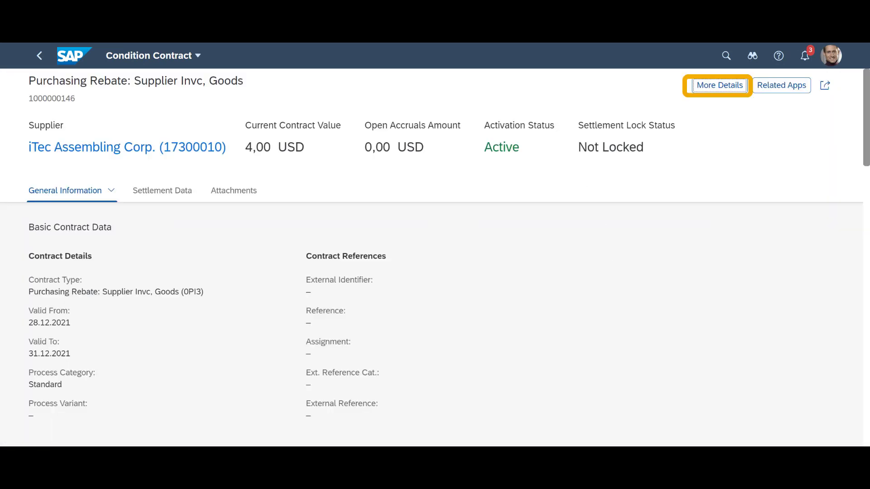
left_click(719, 85)
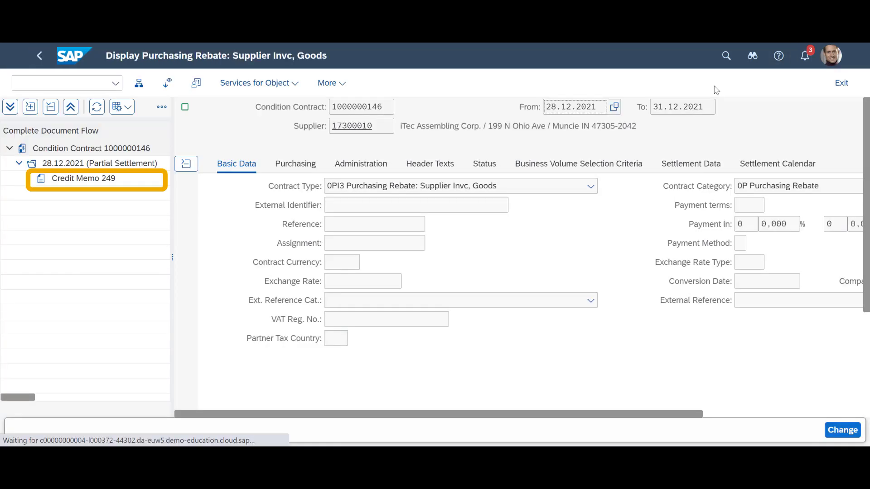
left_click(76, 179)
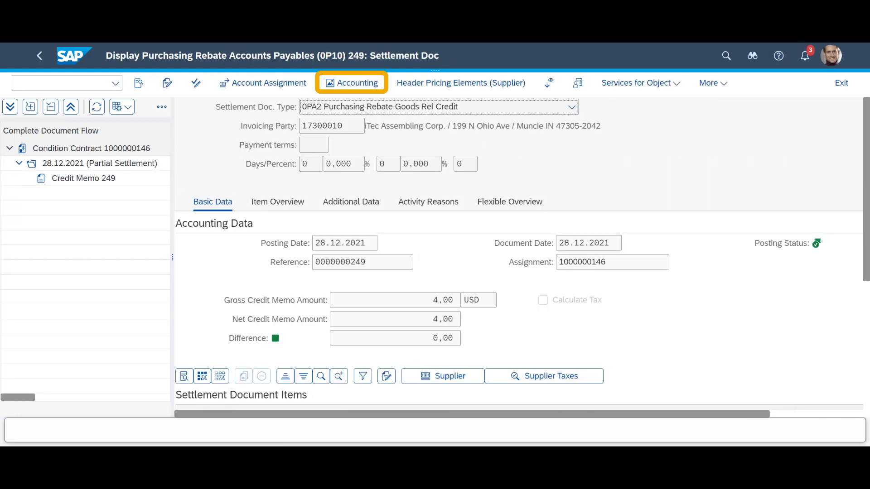
left_click(366, 83)
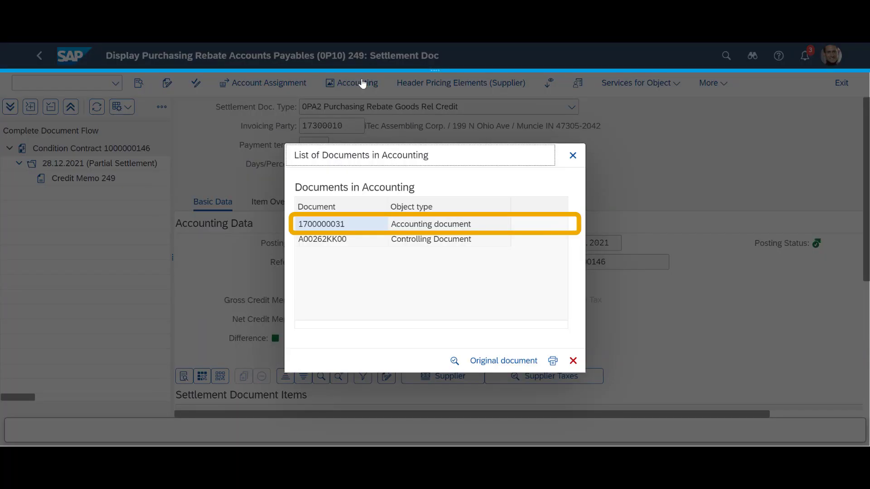
left_click(342, 223)
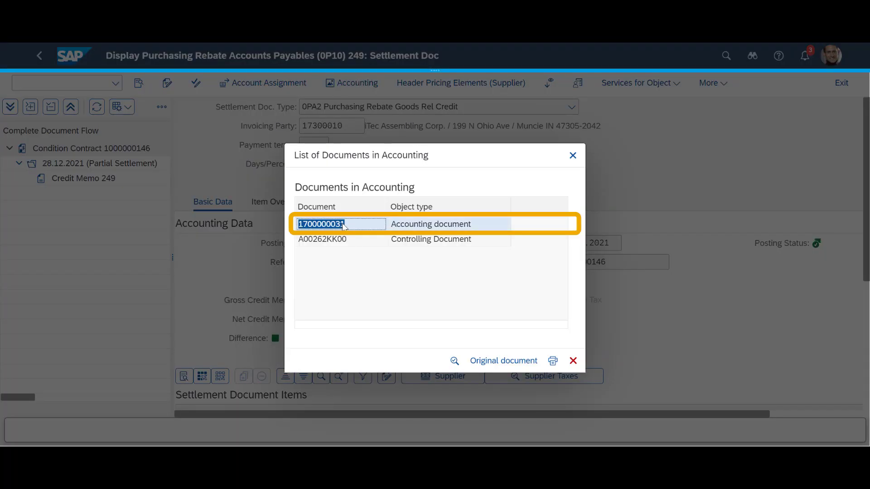
left_click(455, 366)
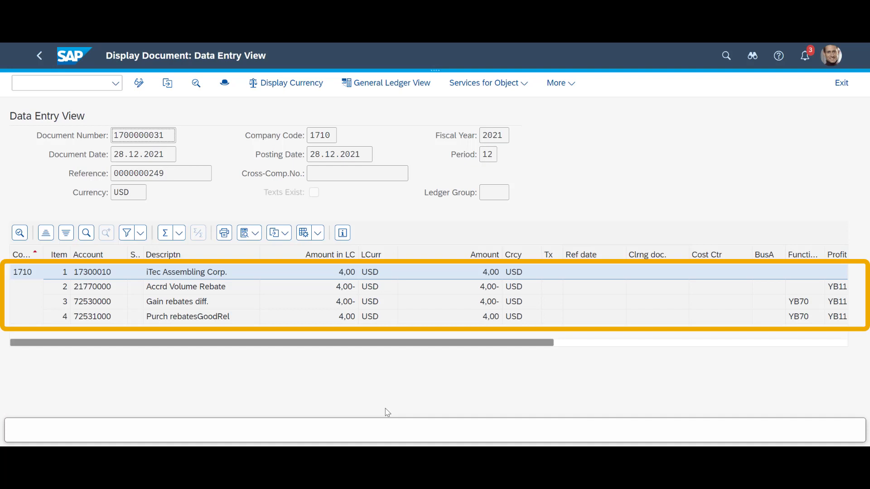